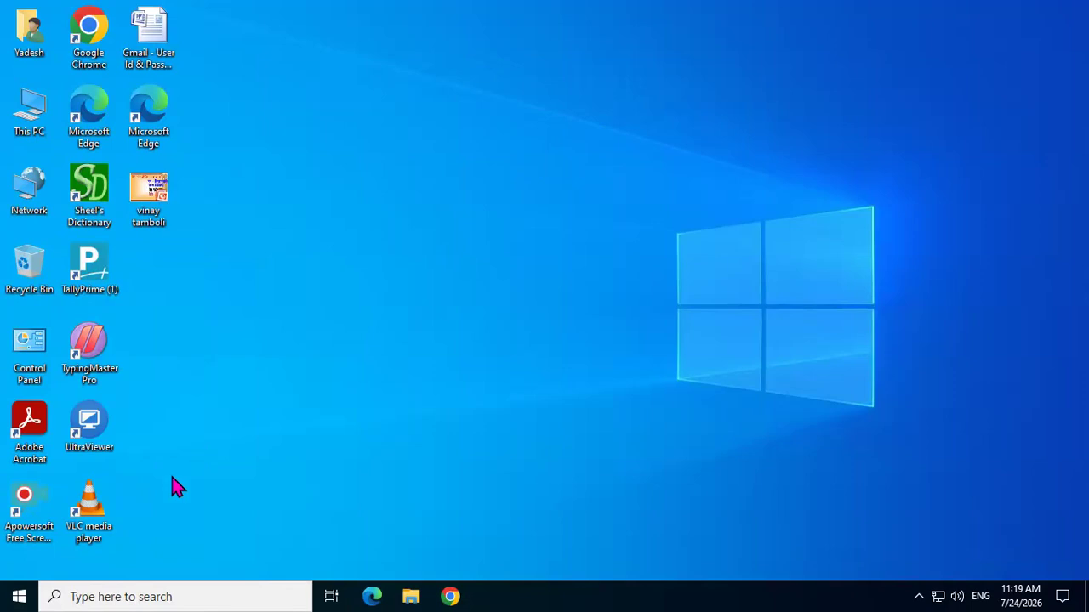
# - Launch Microsoft Office Word 2007 from the installed Microsoft Office programs and close its blank document window
pyautogui.click(18, 595)
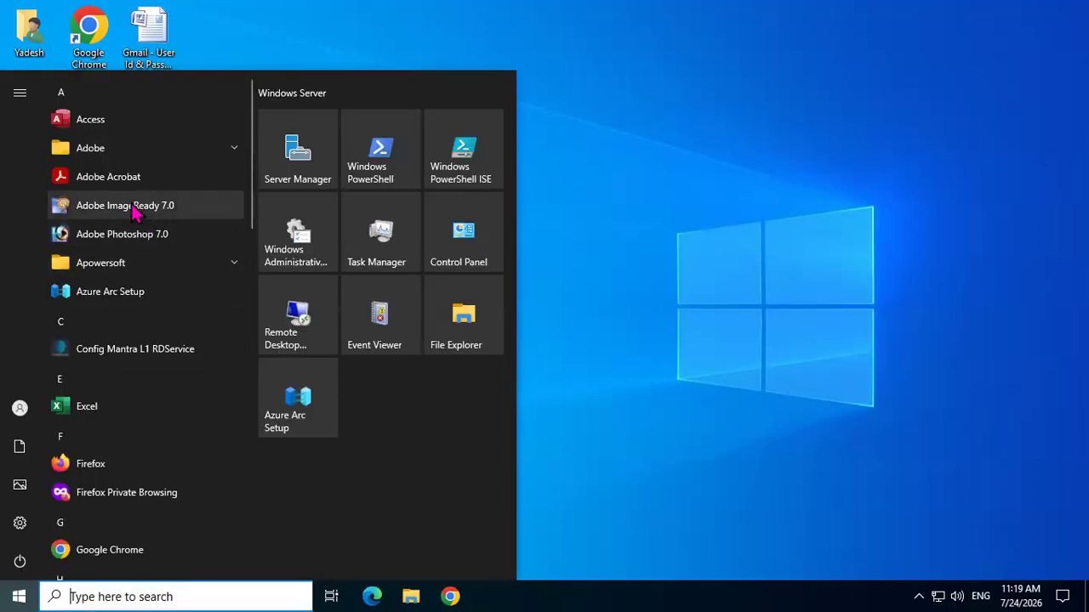
pyautogui.scroll(-1, 136, 251)
pyautogui.scroll(-5, 136, 250)
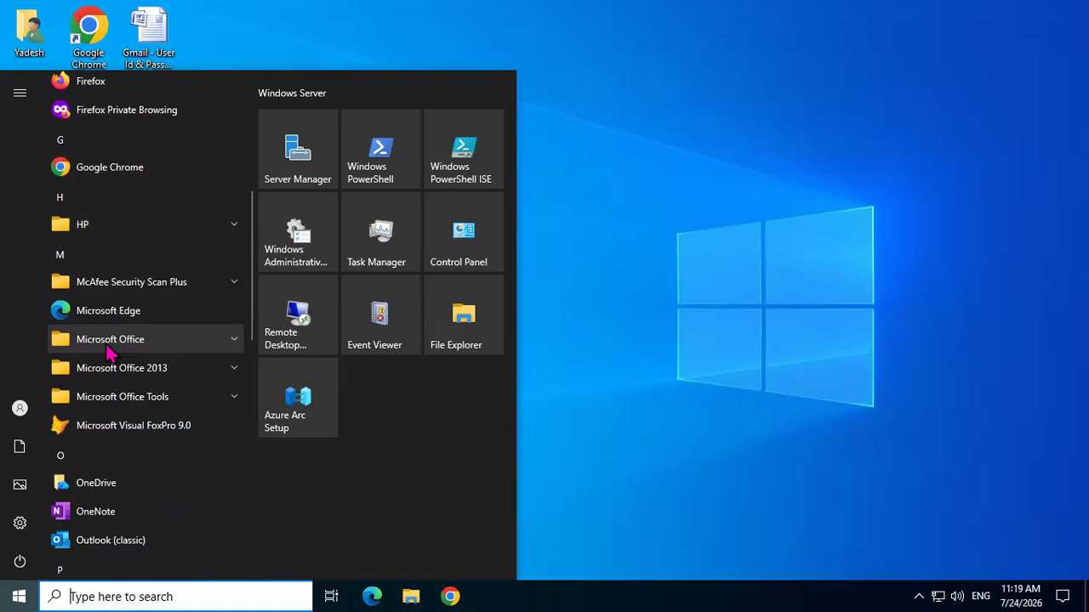
pyautogui.click(107, 342)
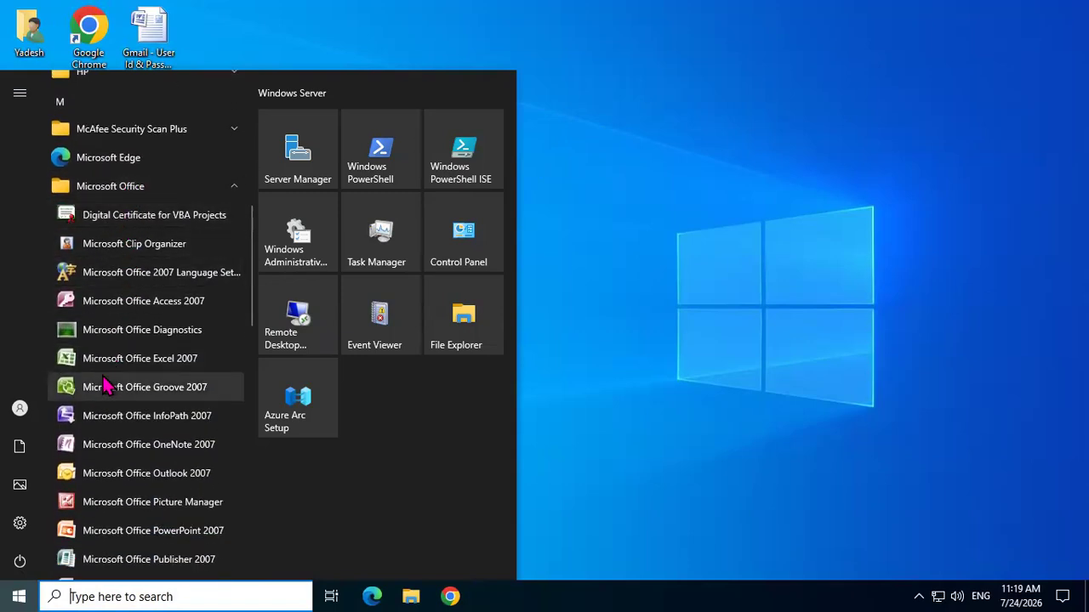
pyautogui.scroll(-3, 107, 400)
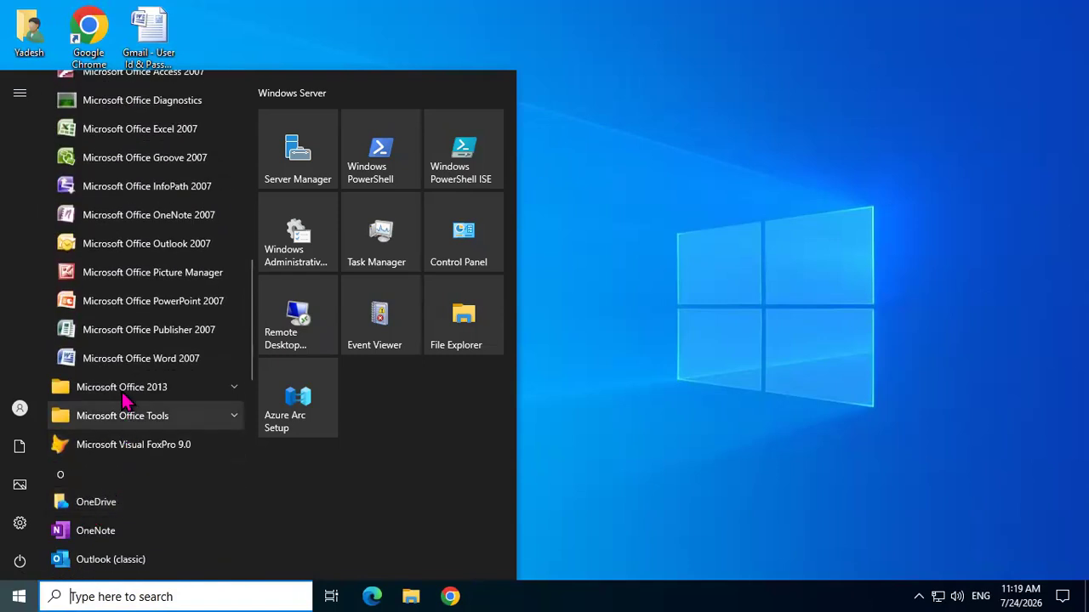
pyautogui.click(124, 362)
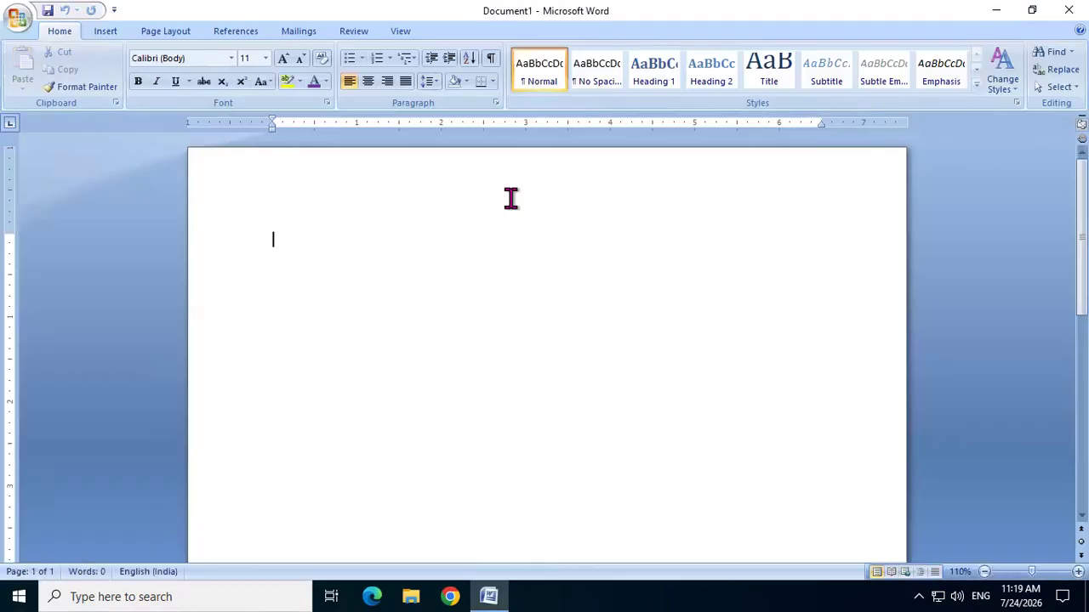
pyautogui.click(1068, 10)
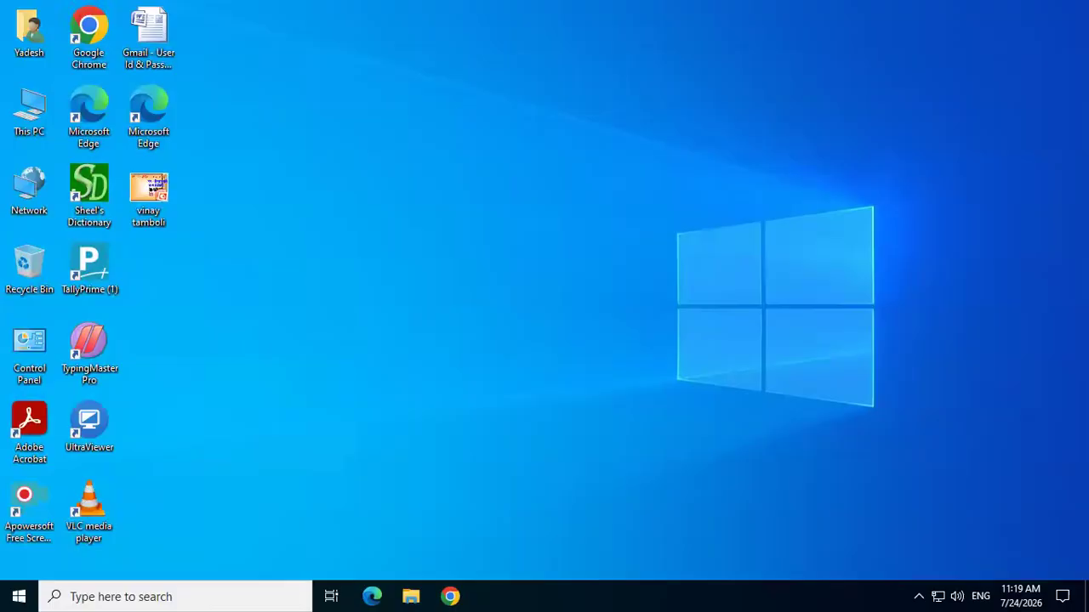
# - Search Windows for "word" and launch Microsoft Office Word 2007
pyautogui.click(164, 589)
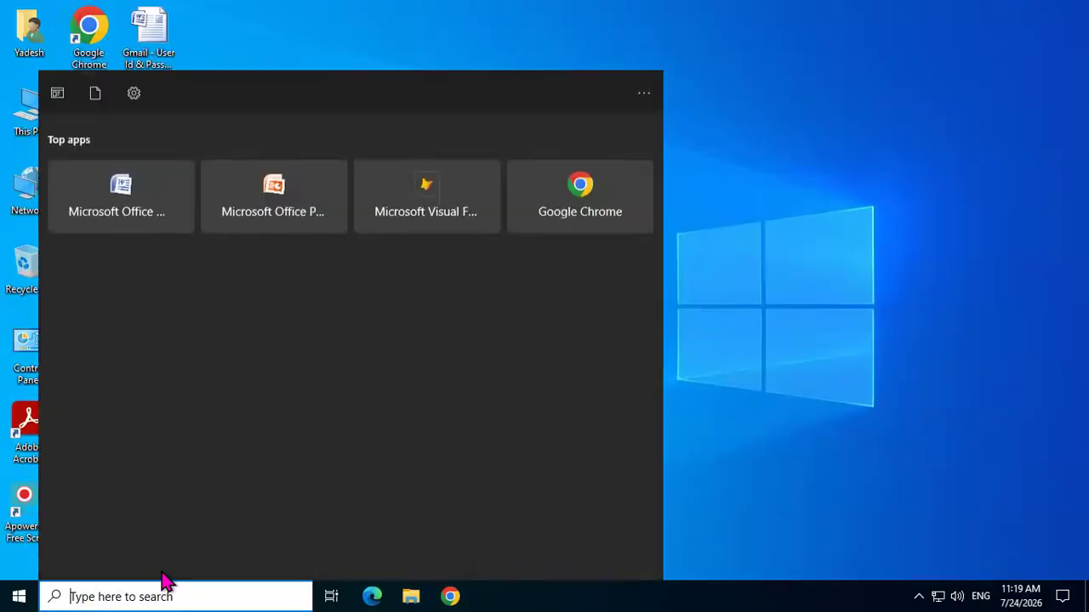
pyautogui.write('word')
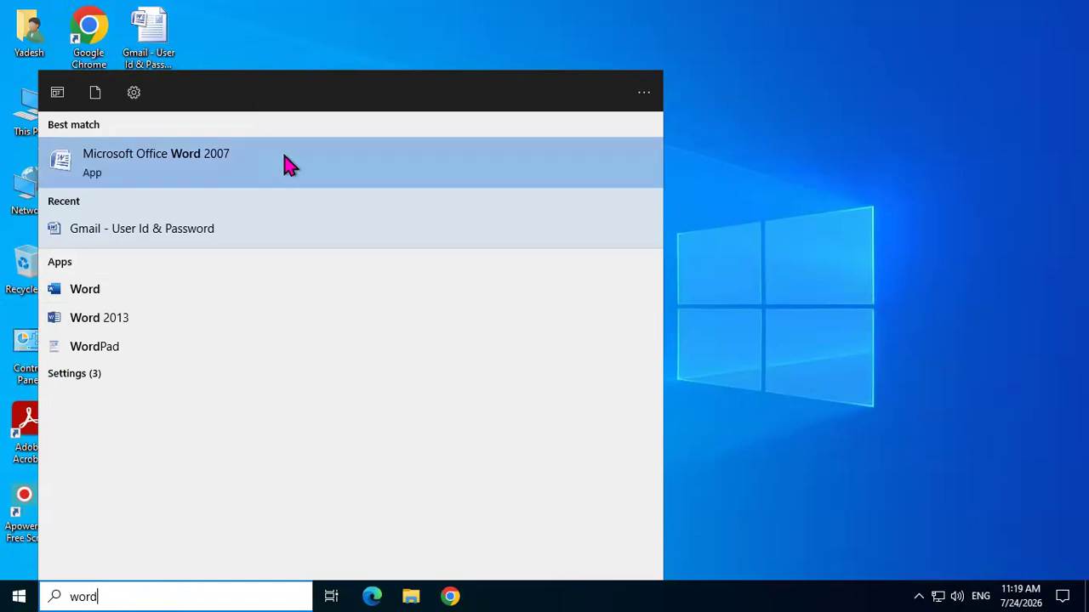
pyautogui.click(169, 170)
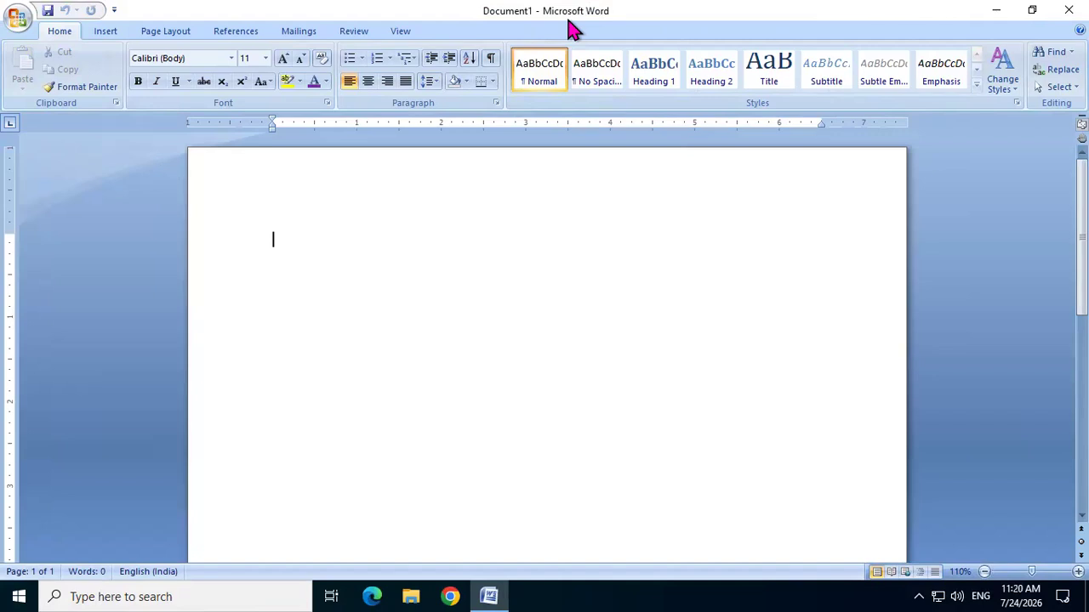
# - Start opening an existing document and browse the Desktop and Downloads folders, finishing in the Documents folder
pyautogui.click(21, 31)
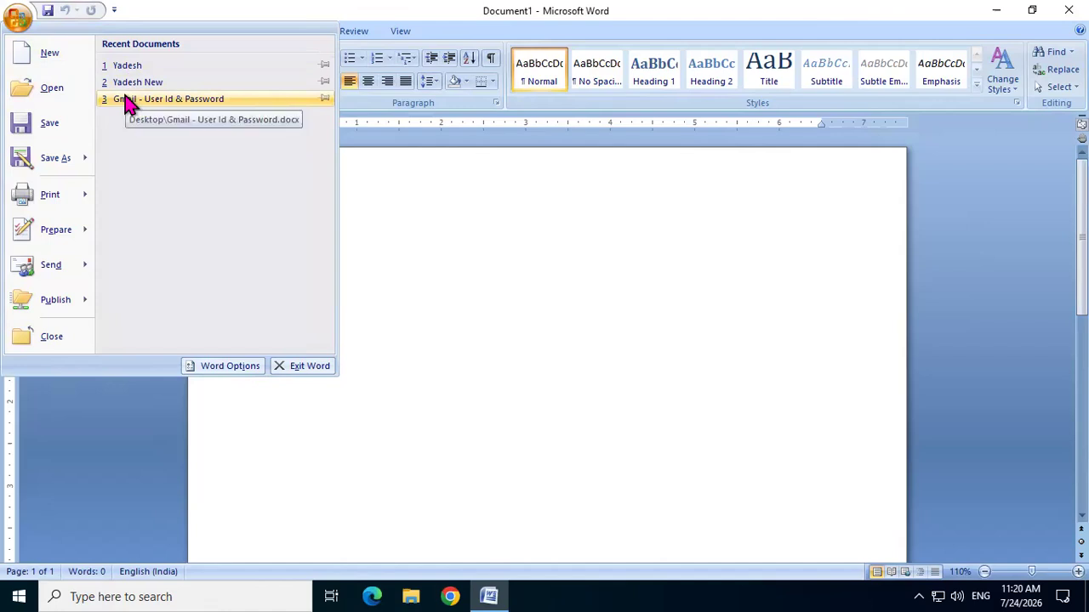
pyautogui.click(66, 94)
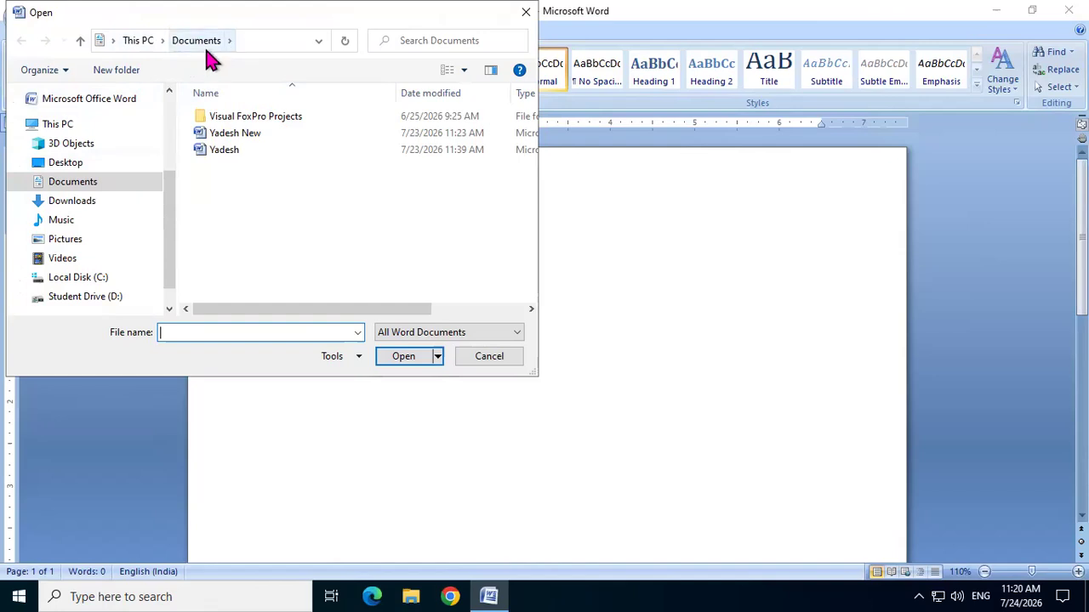
pyautogui.click(70, 168)
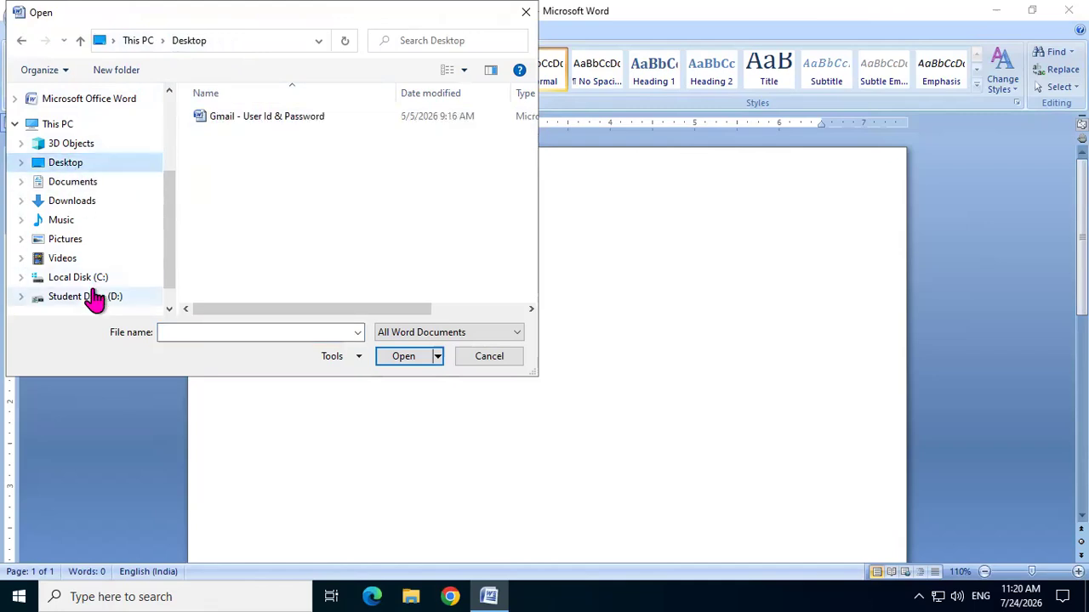
pyautogui.click(70, 184)
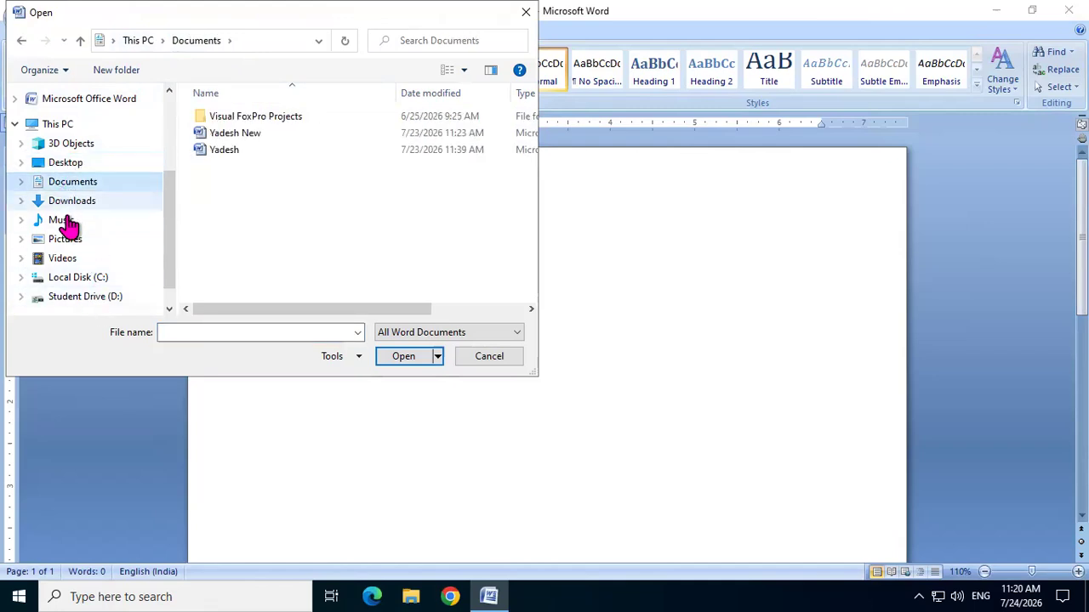
pyautogui.click(71, 204)
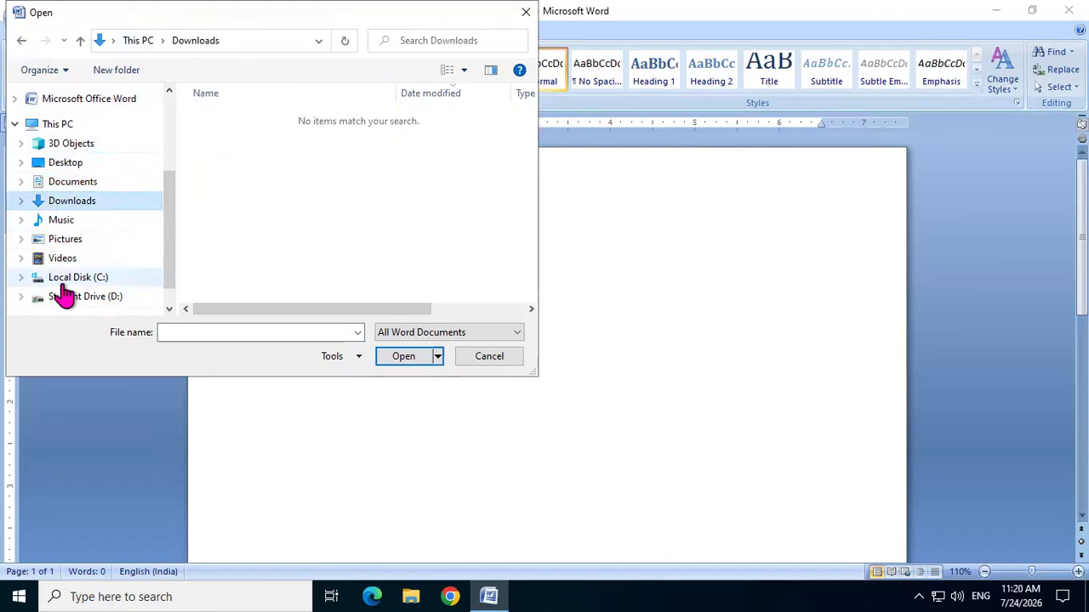
pyautogui.click(72, 183)
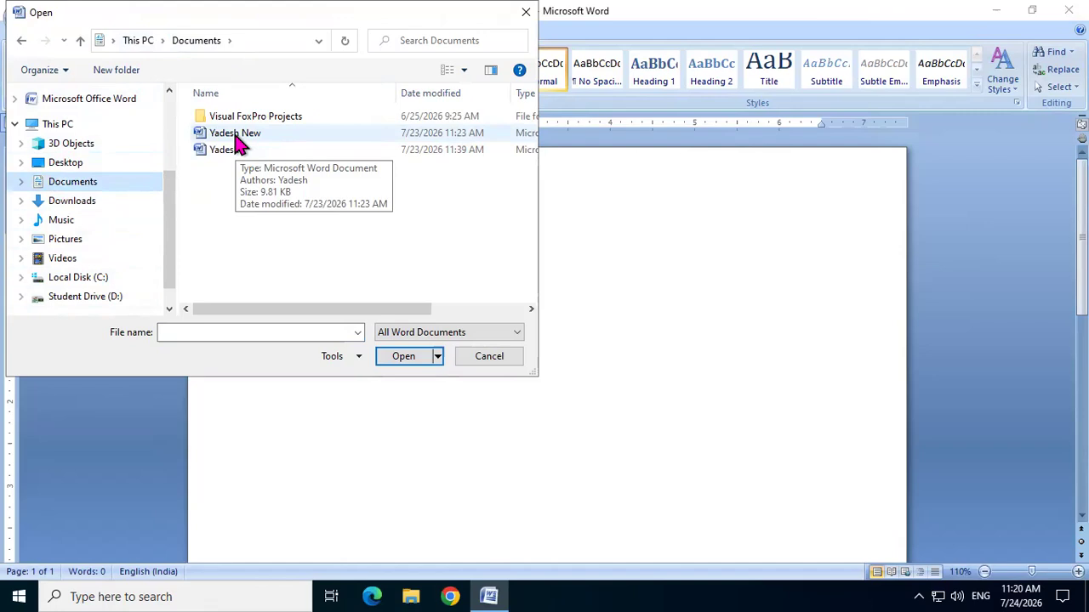
# - Compare the two Word files in the Documents folder and open the one modified 7/23/2026 11:39 AM
pyautogui.click(229, 152)
pyautogui.click(242, 136)
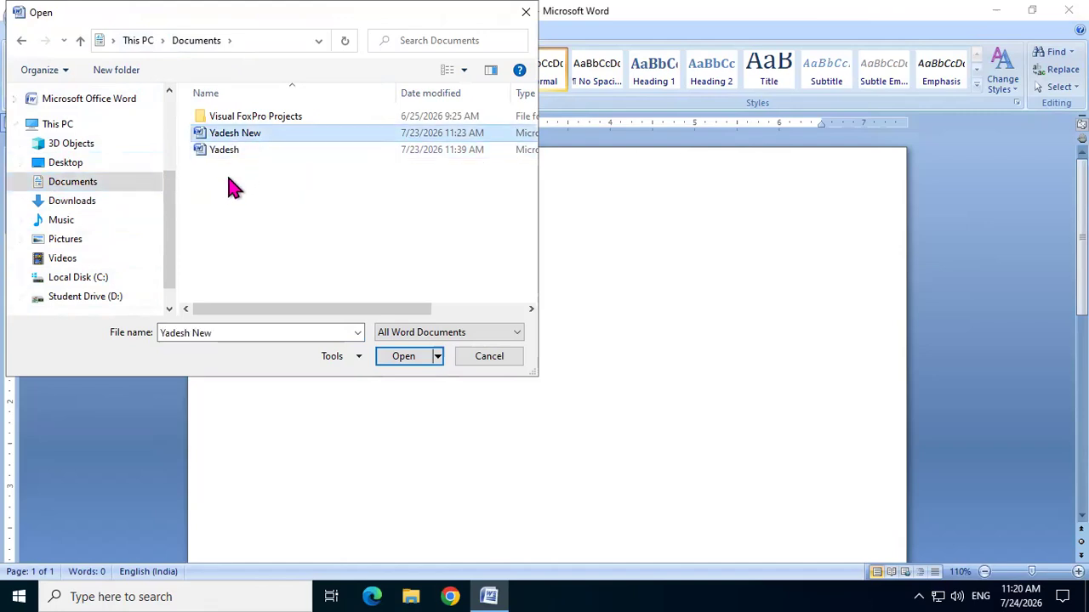
pyautogui.click(239, 152)
pyautogui.click(244, 139)
pyautogui.click(232, 151)
pyautogui.click(234, 141)
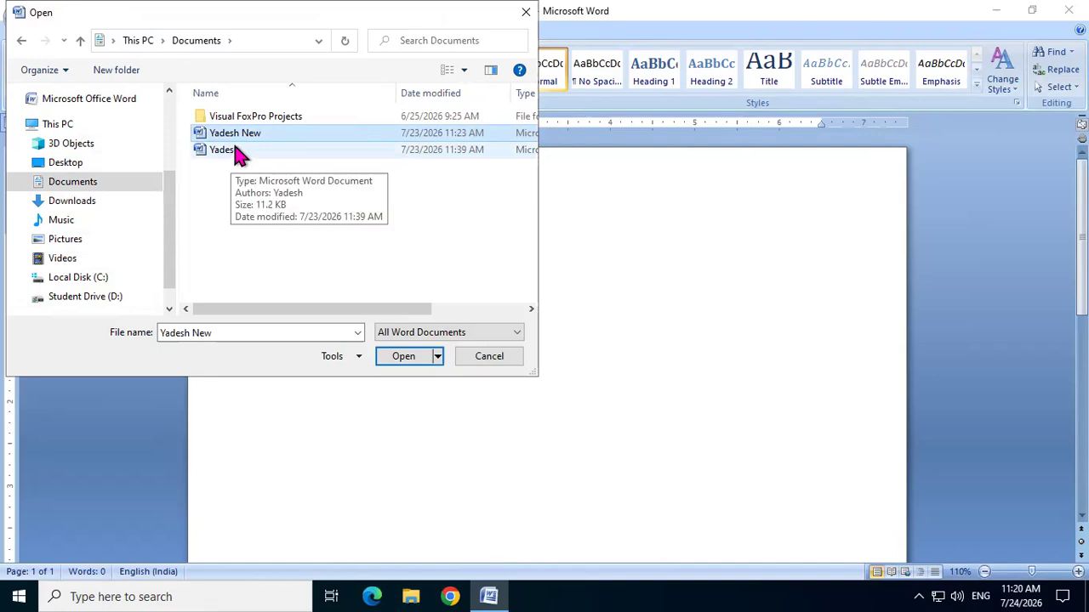
pyautogui.click(238, 153)
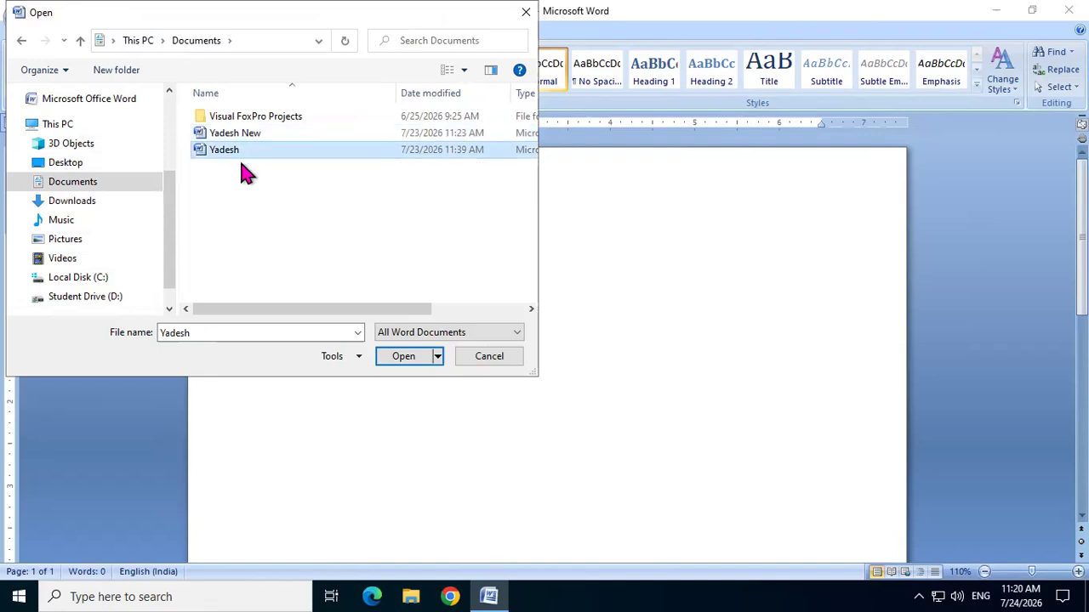
pyautogui.click(403, 358)
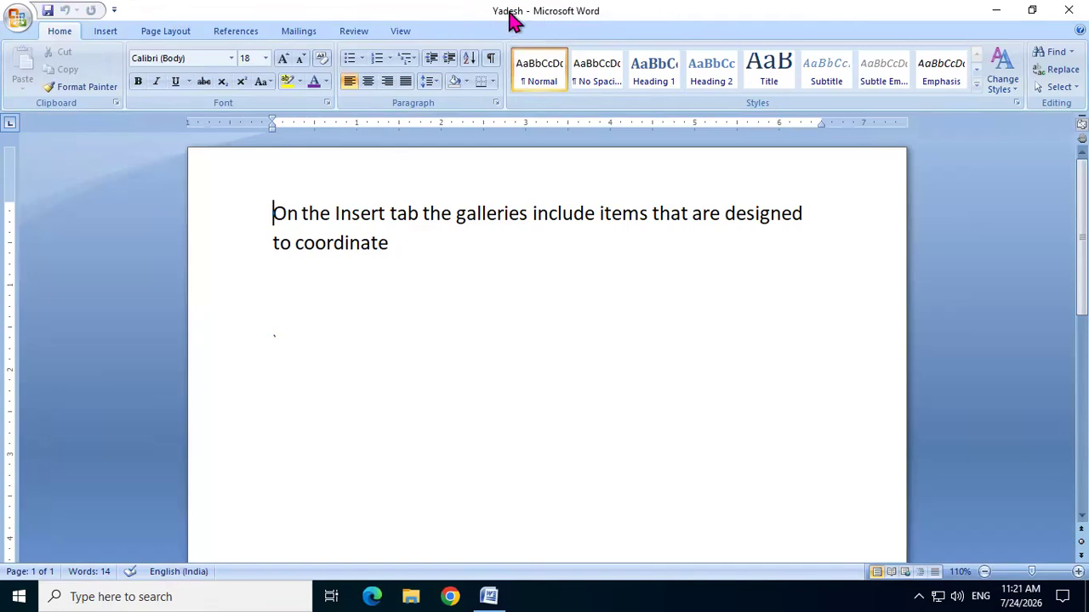
# - Minimize the document window and bring it back, reduce it to a smaller window, and maximize it again
pyautogui.click(993, 12)
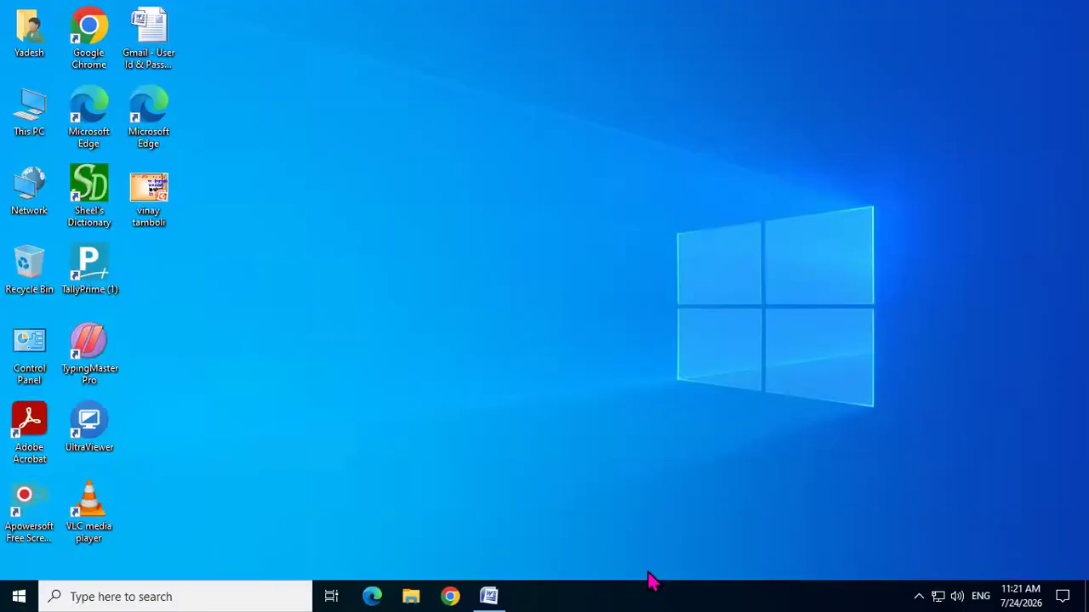
pyautogui.click(491, 590)
pyautogui.click(1031, 11)
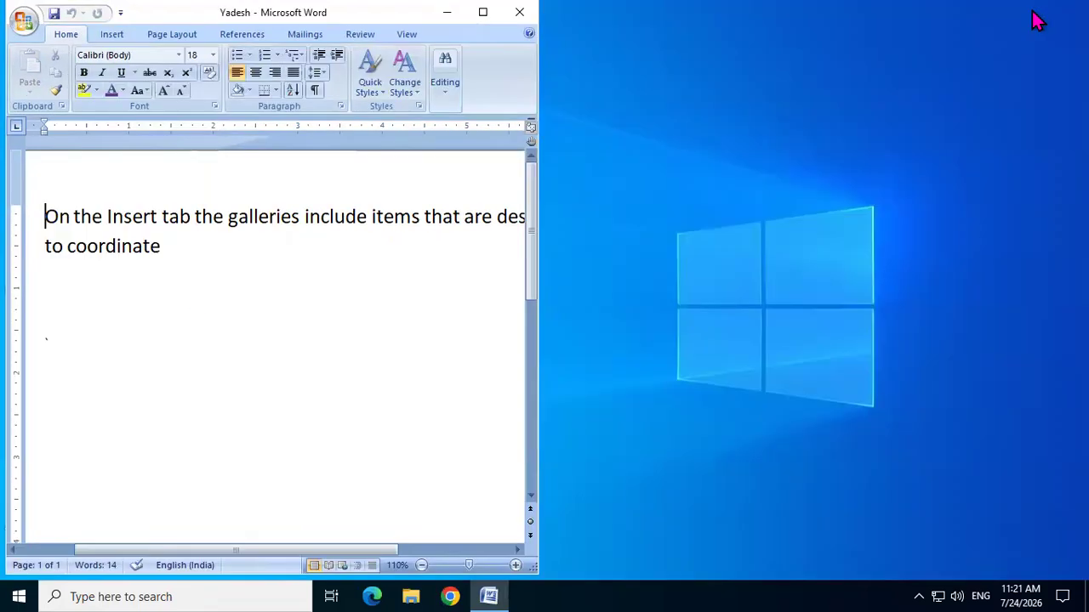
pyautogui.click(483, 15)
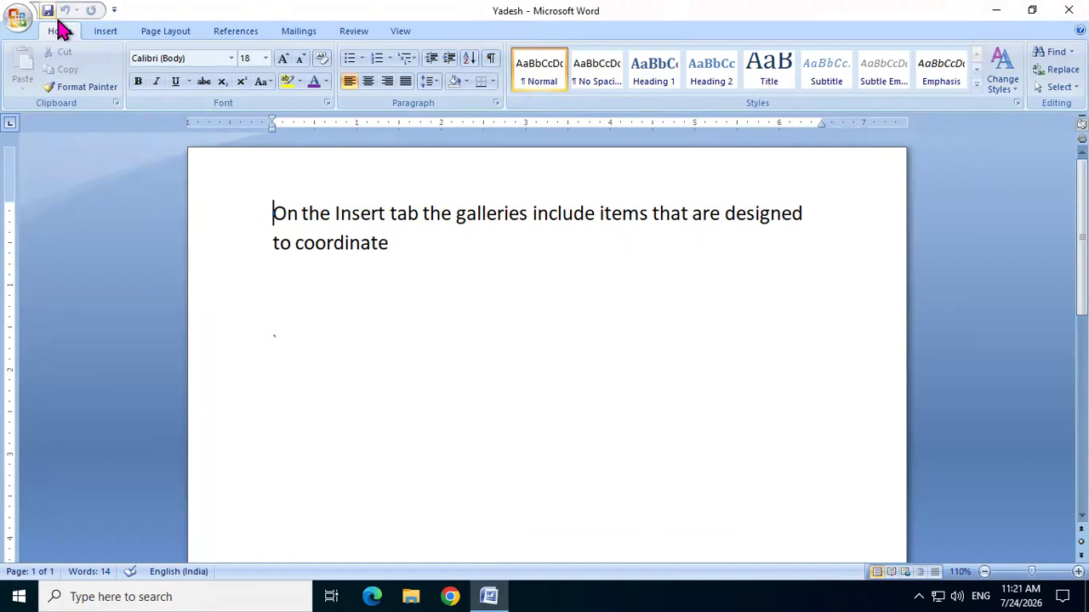
# - Examine the Quick Access Toolbar customization choices and the document's save, print, prepare, send and publish options
pyautogui.click(113, 10)
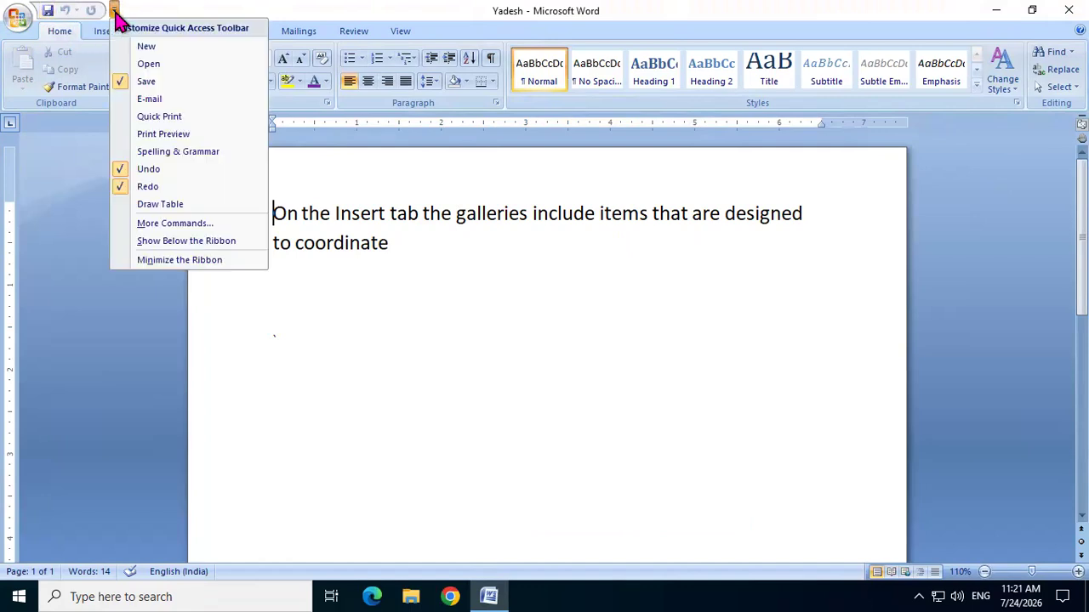
pyautogui.click(114, 10)
pyautogui.click(23, 25)
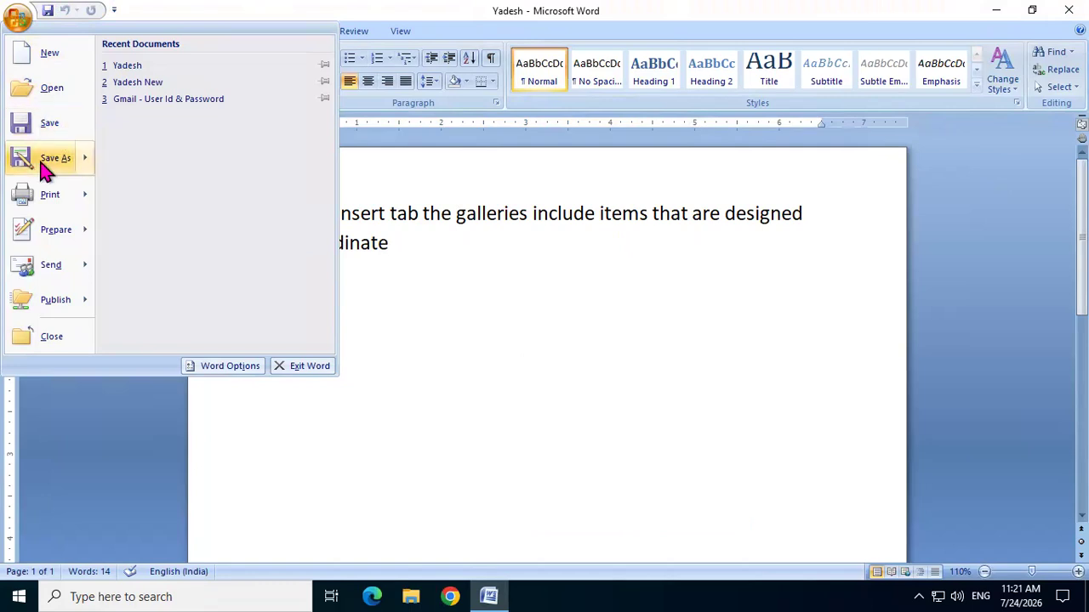
pyautogui.moveTo(45, 170)
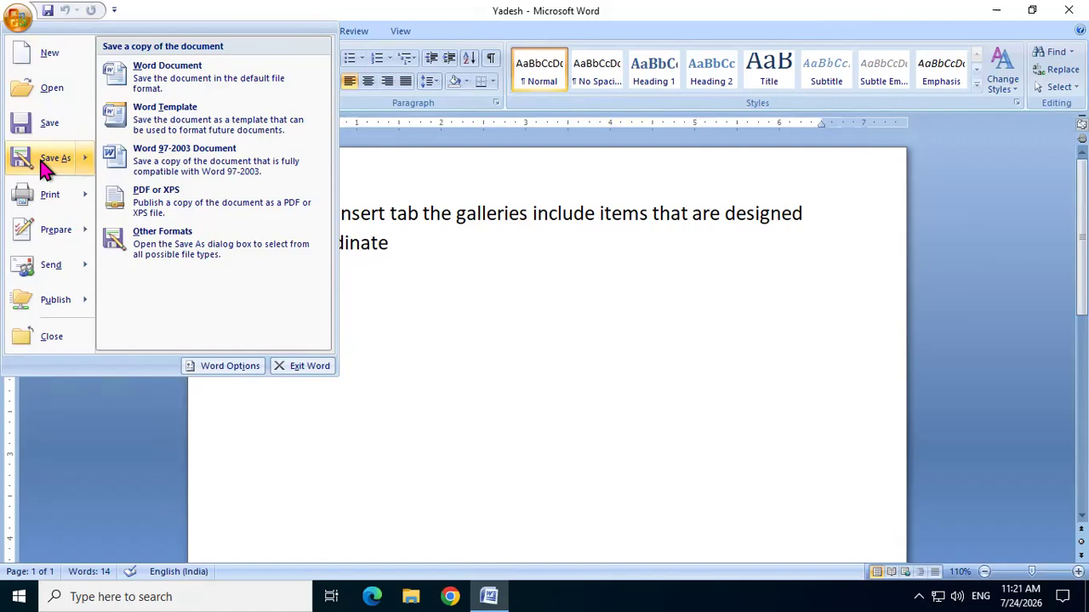
pyautogui.moveTo(40, 211)
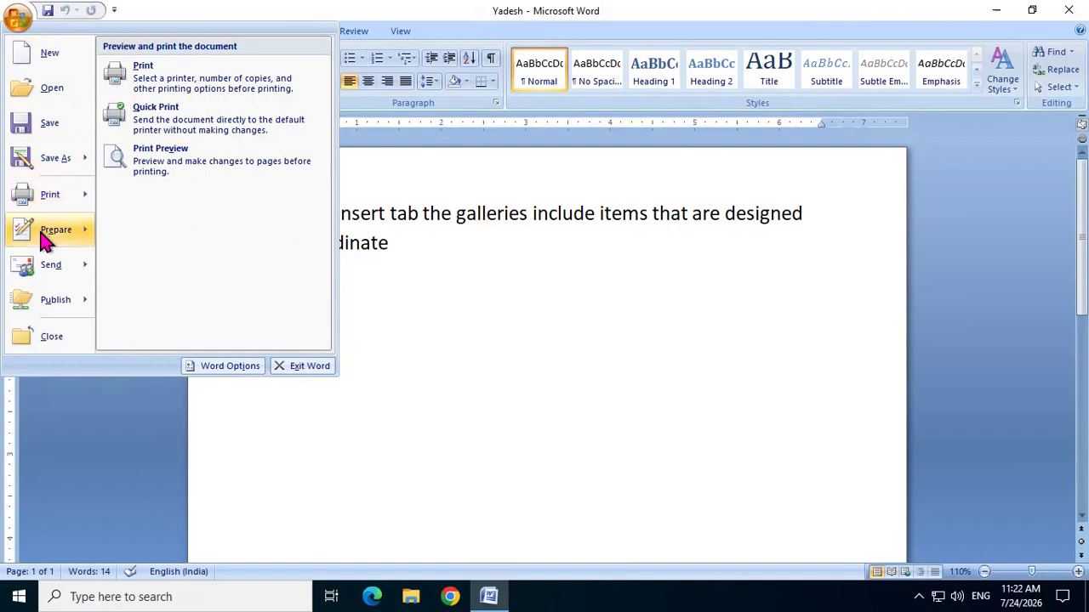
pyautogui.moveTo(48, 311)
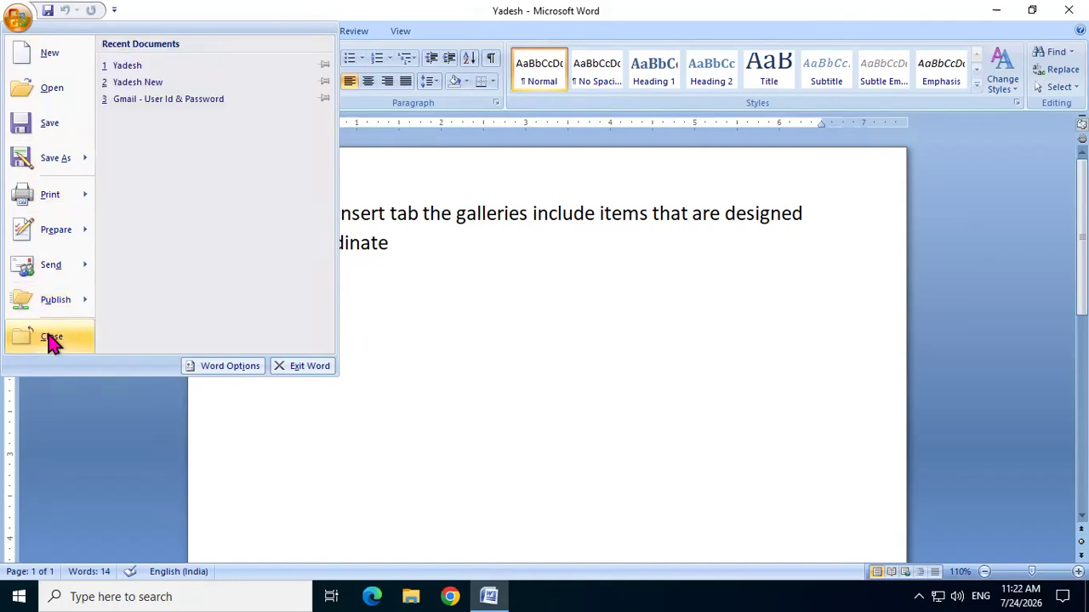
pyautogui.click(582, 372)
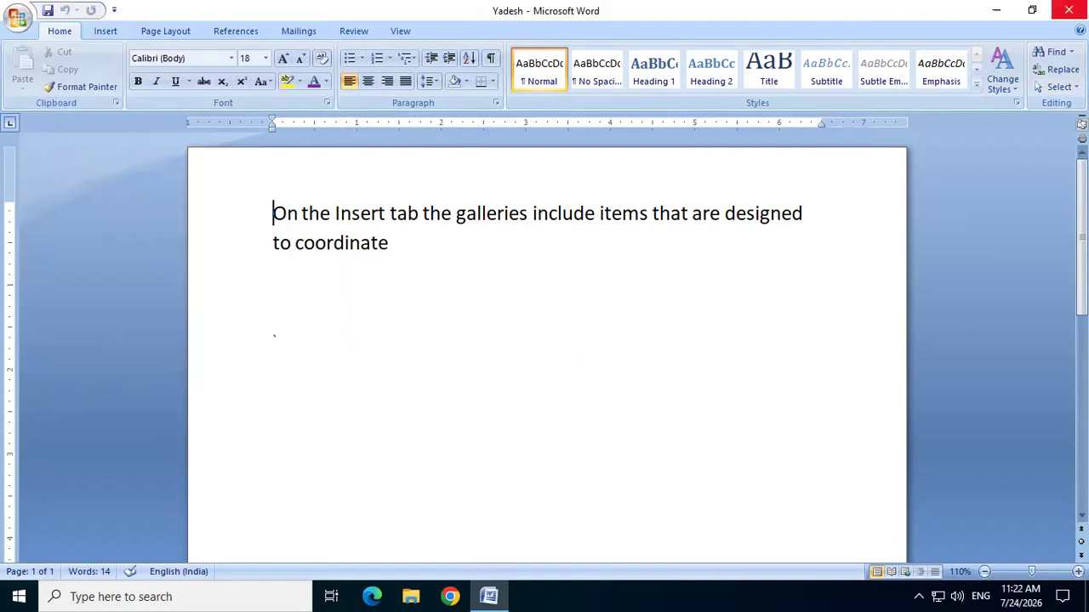
# - Examine the commands available for inserting content and for setting up the page layout
pyautogui.click(890, 405)
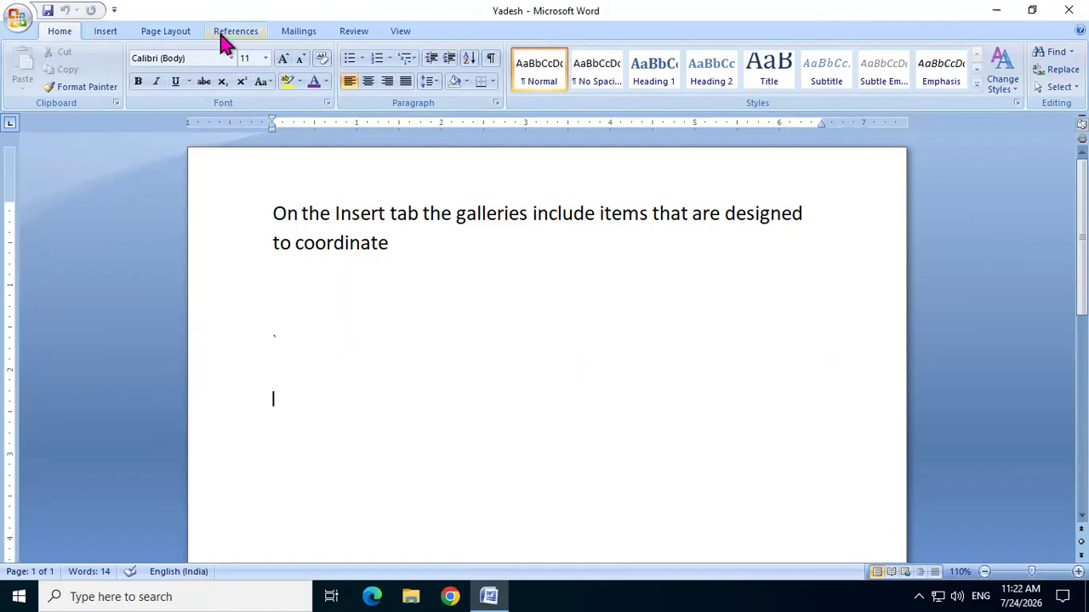
pyautogui.click(104, 34)
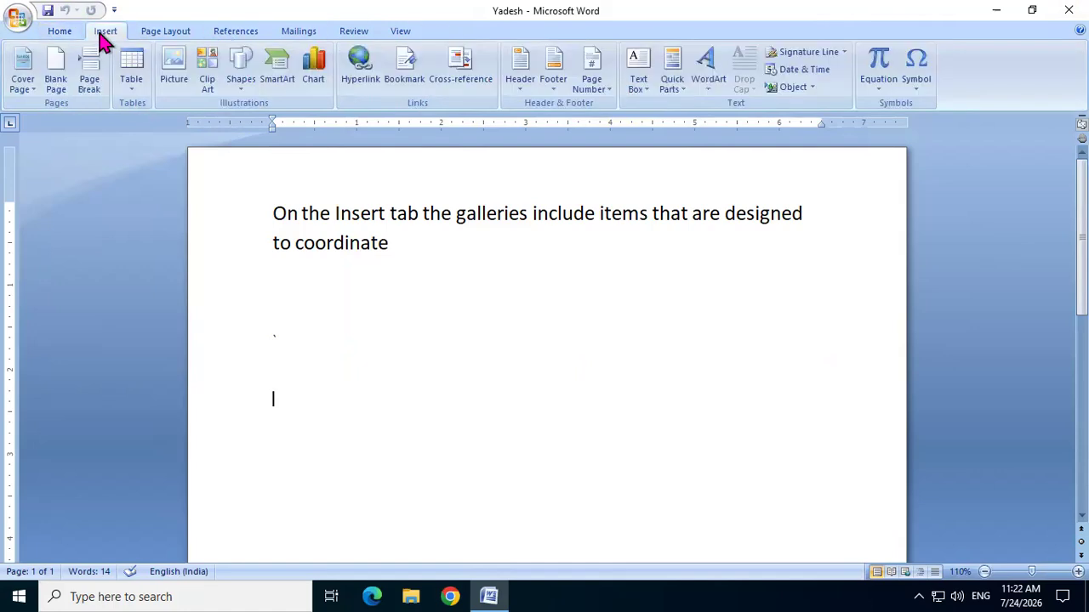
pyautogui.click(170, 34)
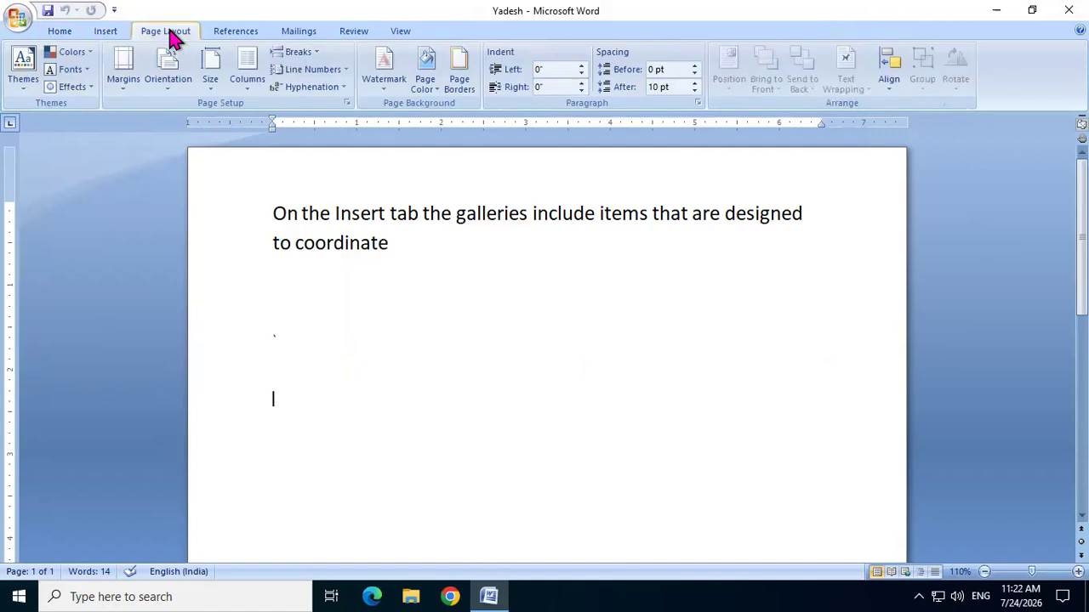
pyautogui.click(56, 34)
pyautogui.click(100, 36)
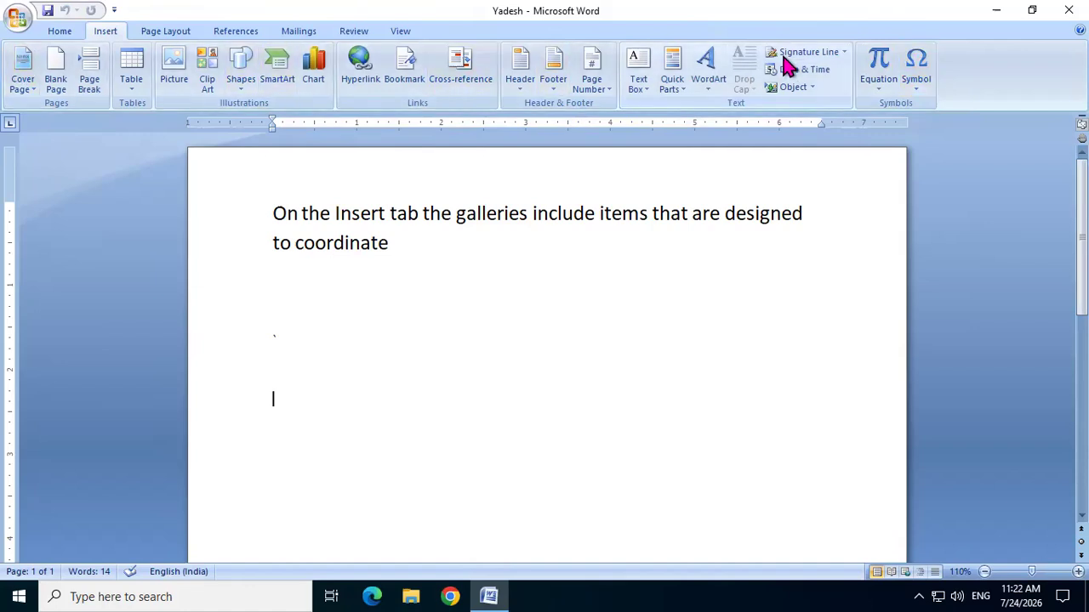
pyautogui.click(817, 316)
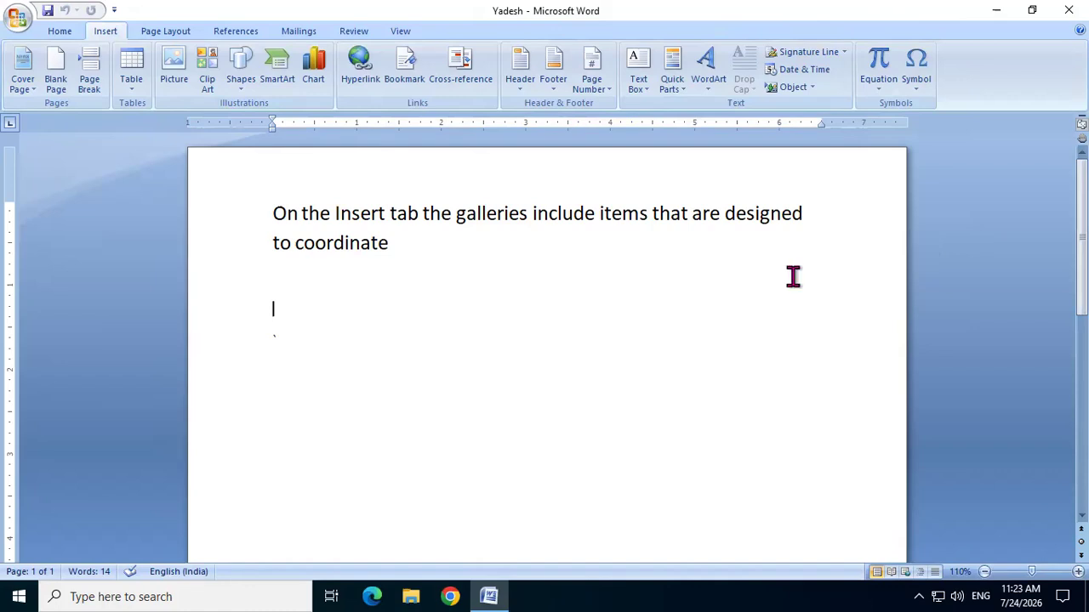
pyautogui.scroll(-5, 793, 276)
pyautogui.scroll(5, 793, 276)
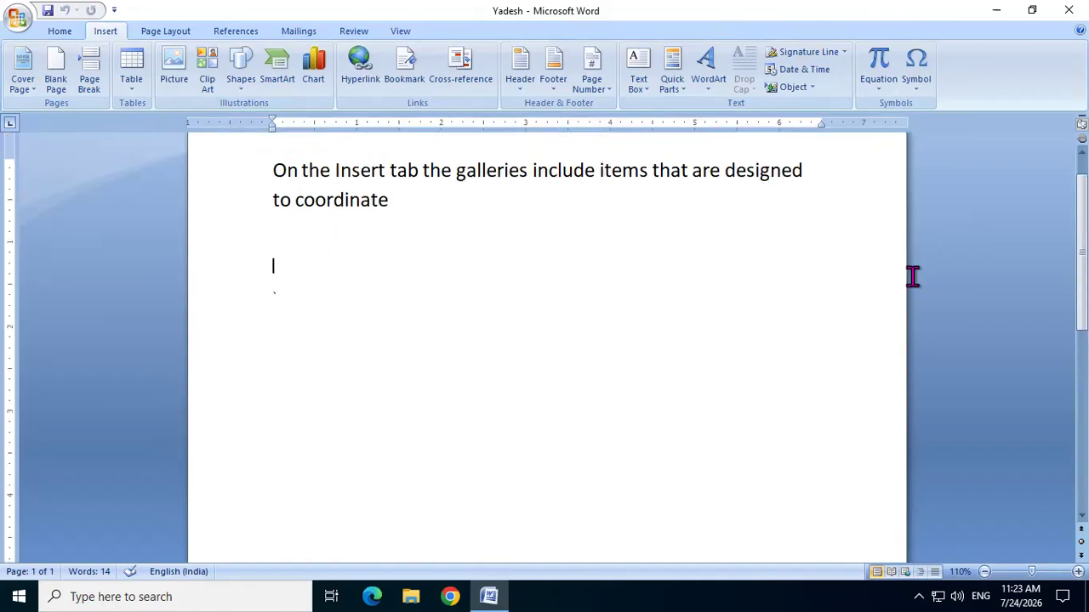
pyautogui.scroll(-5, 545, 340)
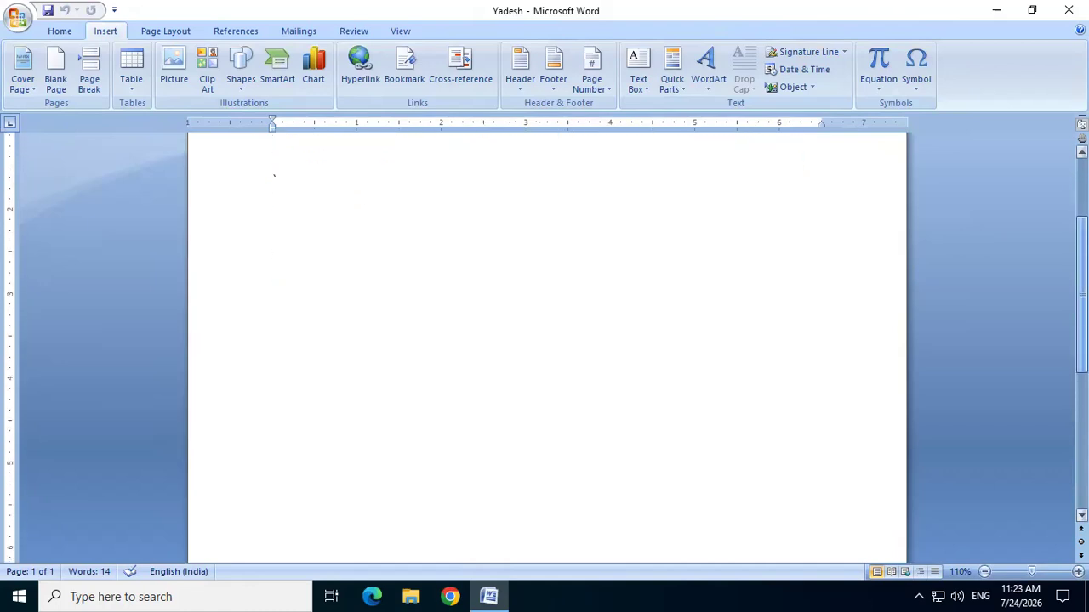
# - Magnify the document view to 160% and bring it back to 100%
pyautogui.scroll(6, 544, 340)
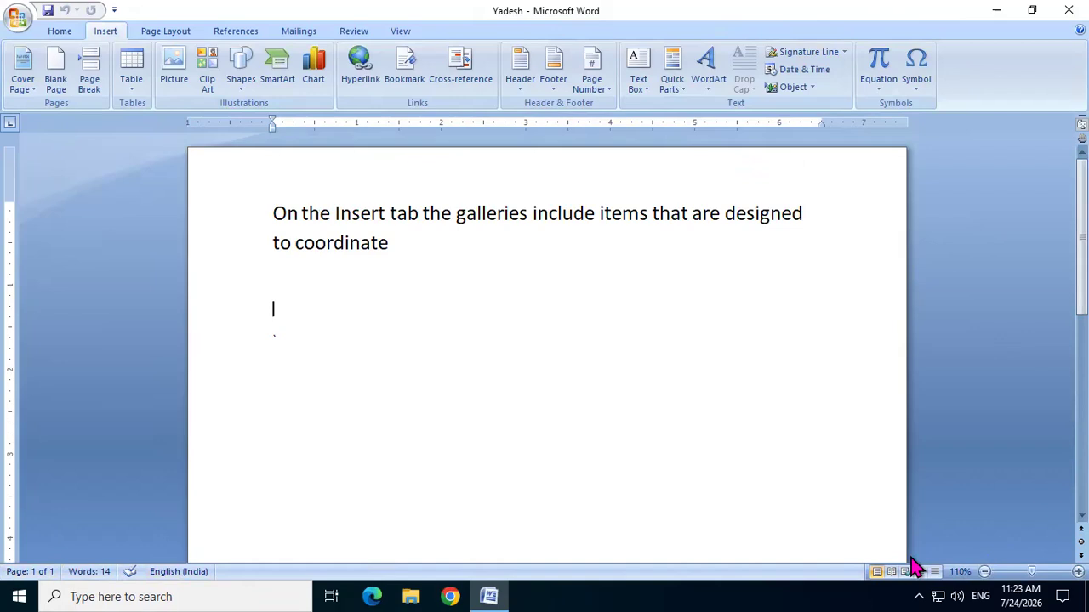
pyautogui.click(984, 572)
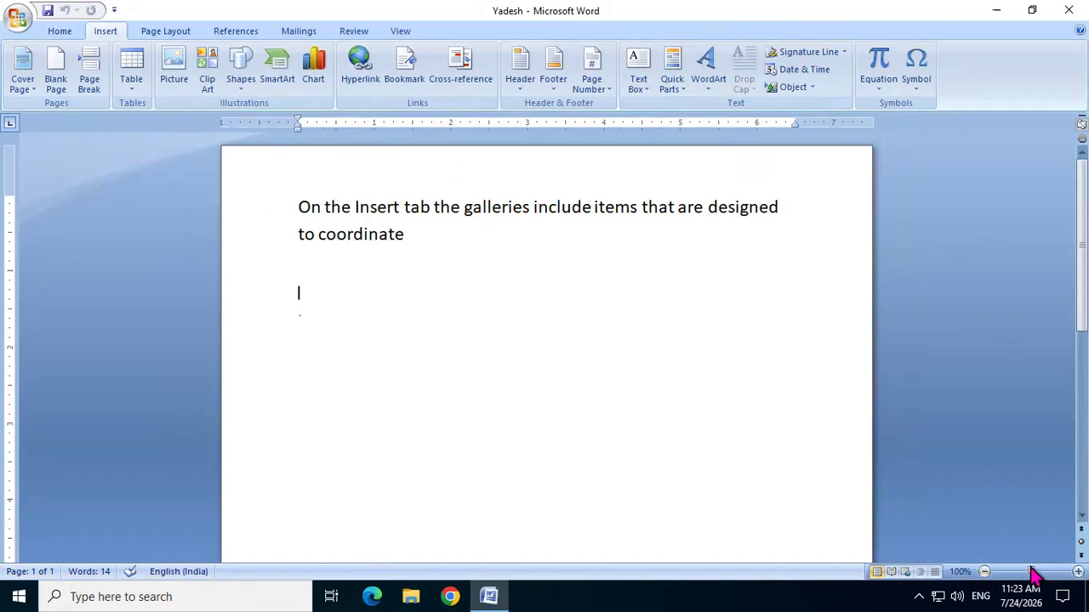
pyautogui.click(1078, 571)
pyautogui.click(1077, 571)
pyautogui.click(1077, 572)
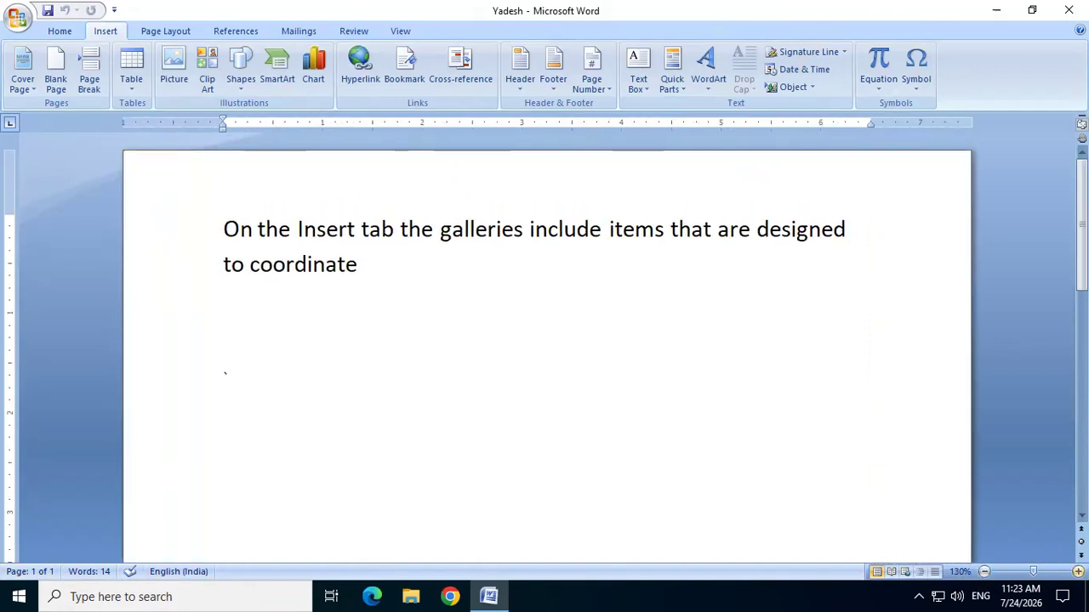
pyautogui.click(1078, 572)
pyautogui.click(1078, 572)
pyautogui.click(1078, 572)
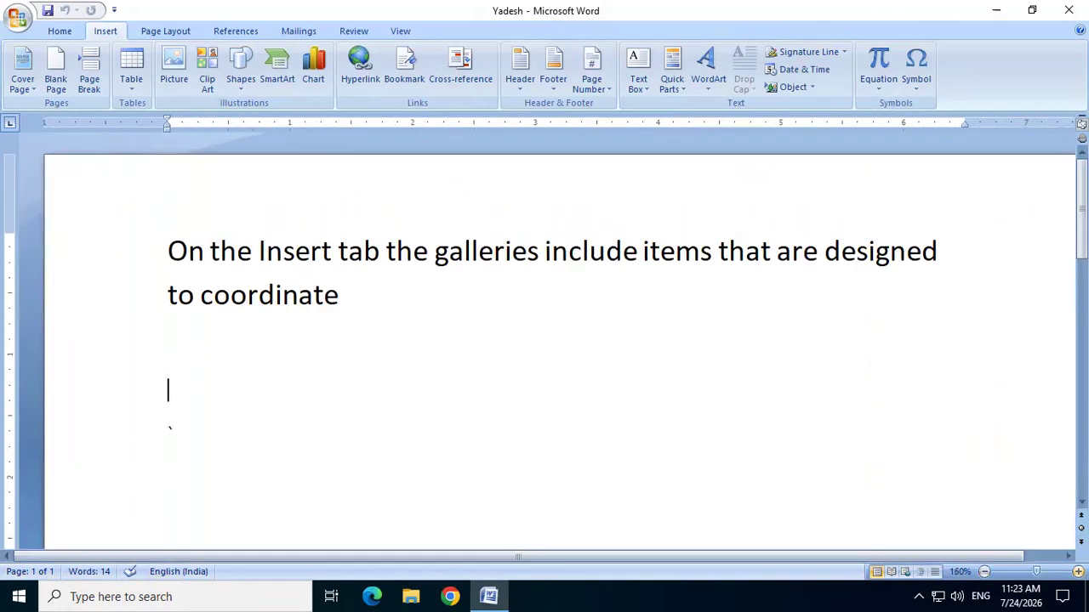
pyautogui.click(985, 573)
pyautogui.click(985, 572)
pyautogui.click(985, 572)
pyautogui.click(985, 572)
pyautogui.click(985, 572)
pyautogui.click(985, 572)
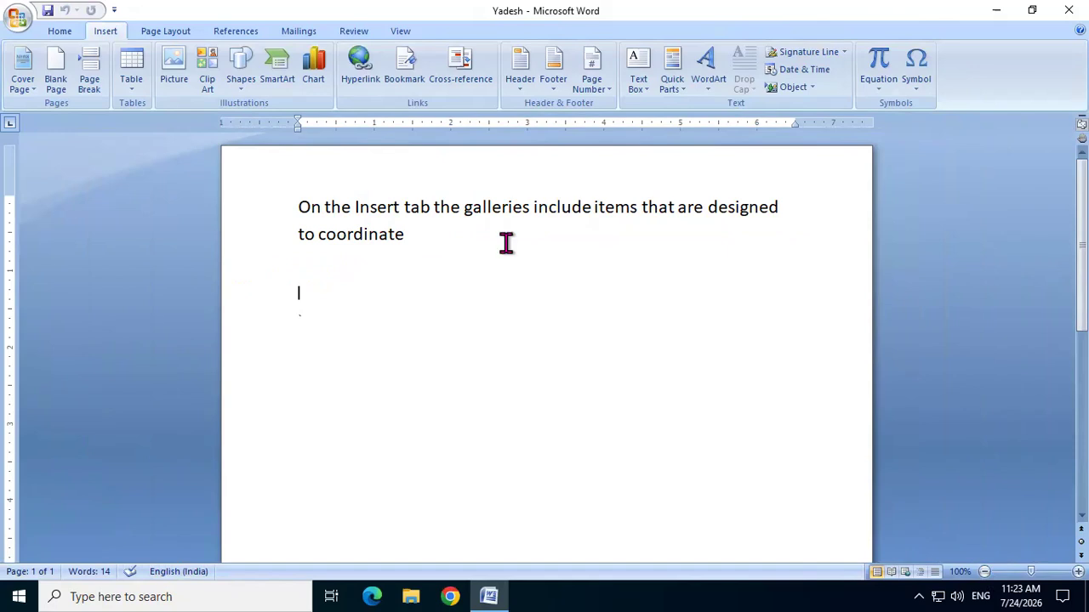
# - Add a new line after the sentence ending in "coordinate" and highlight the word "galleries" to examine the Cut command
pyautogui.click(59, 34)
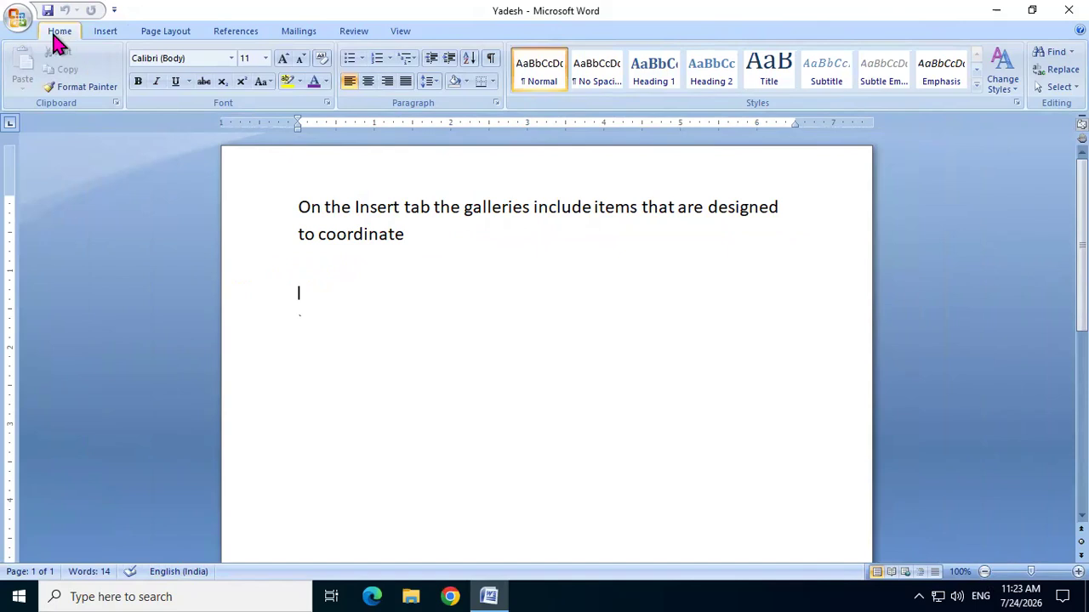
pyautogui.click(414, 239)
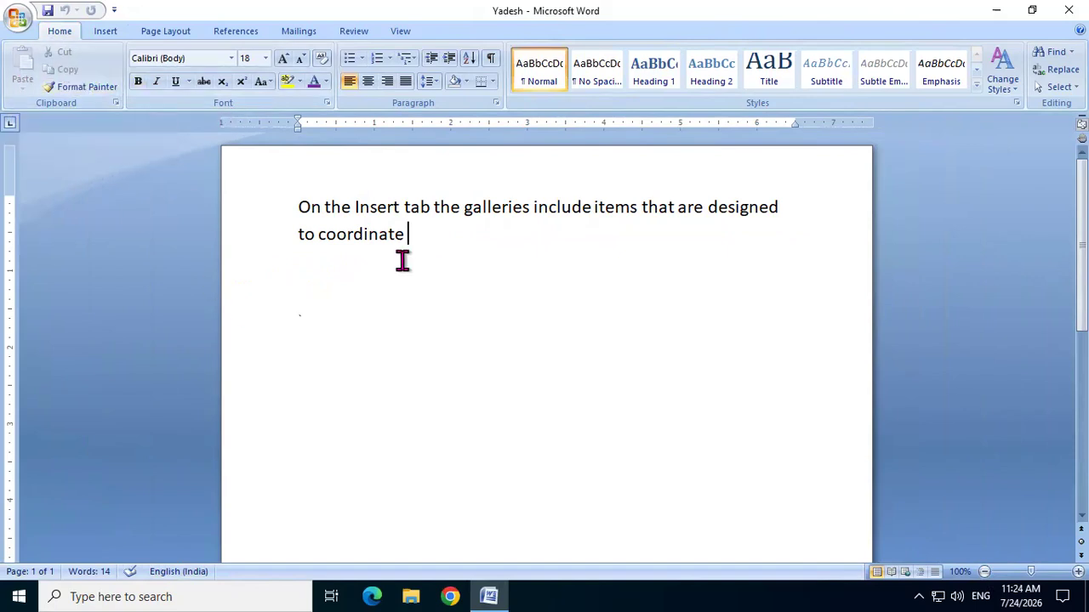
pyautogui.press('Return')
pyautogui.click(464, 208)
pyautogui.moveTo(465, 205); pyautogui.dragTo(528, 205)
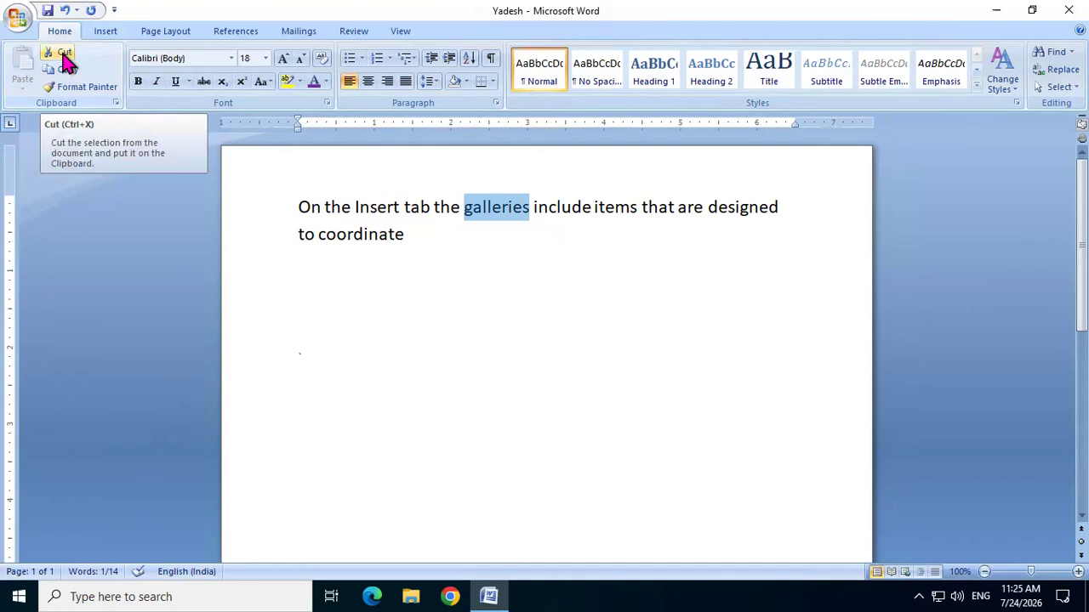
pyautogui.click(414, 264)
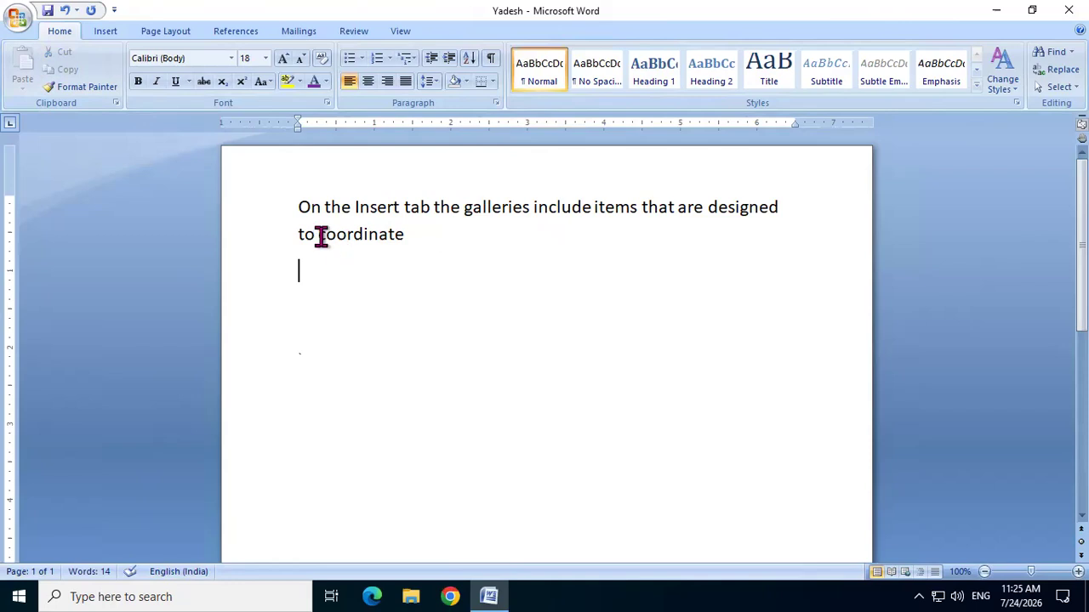
# - Copy the word "coordinate" from the end of the first sentence
pyautogui.moveTo(317, 235); pyautogui.dragTo(400, 255)
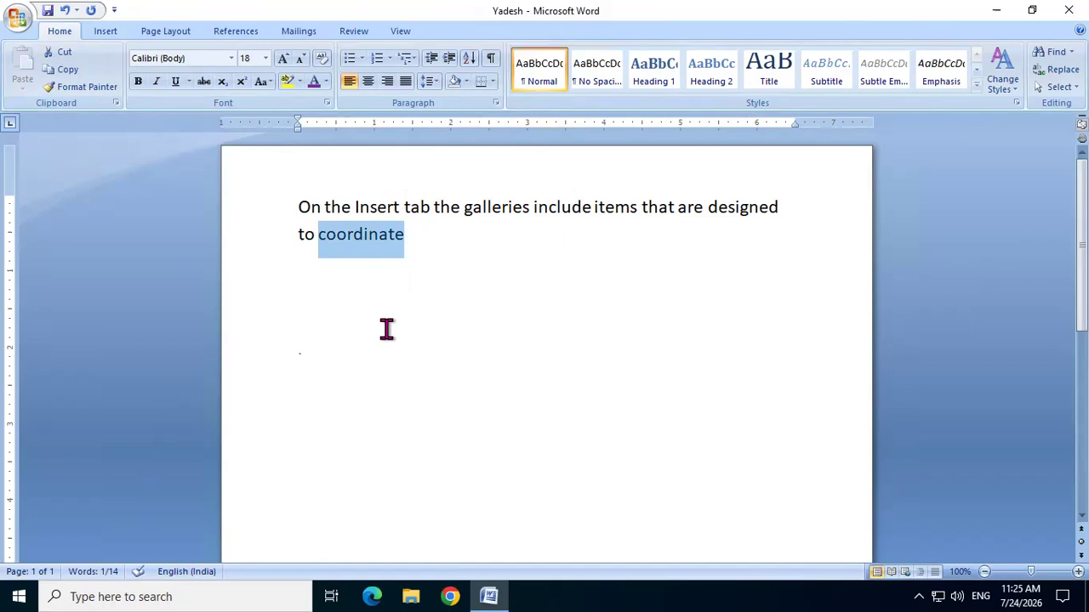
pyautogui.click(60, 74)
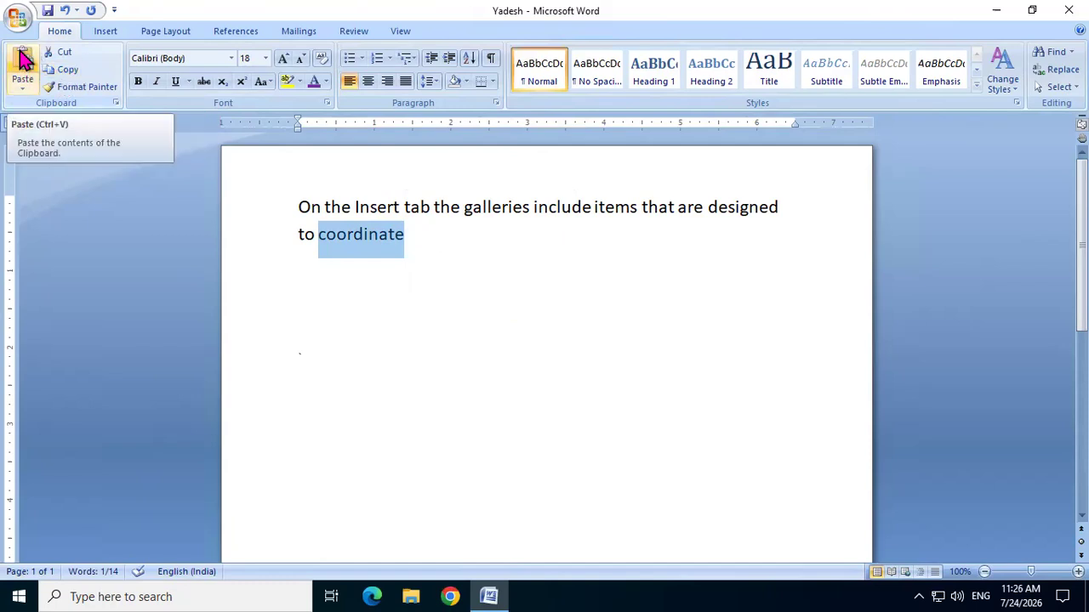
pyautogui.click(413, 238)
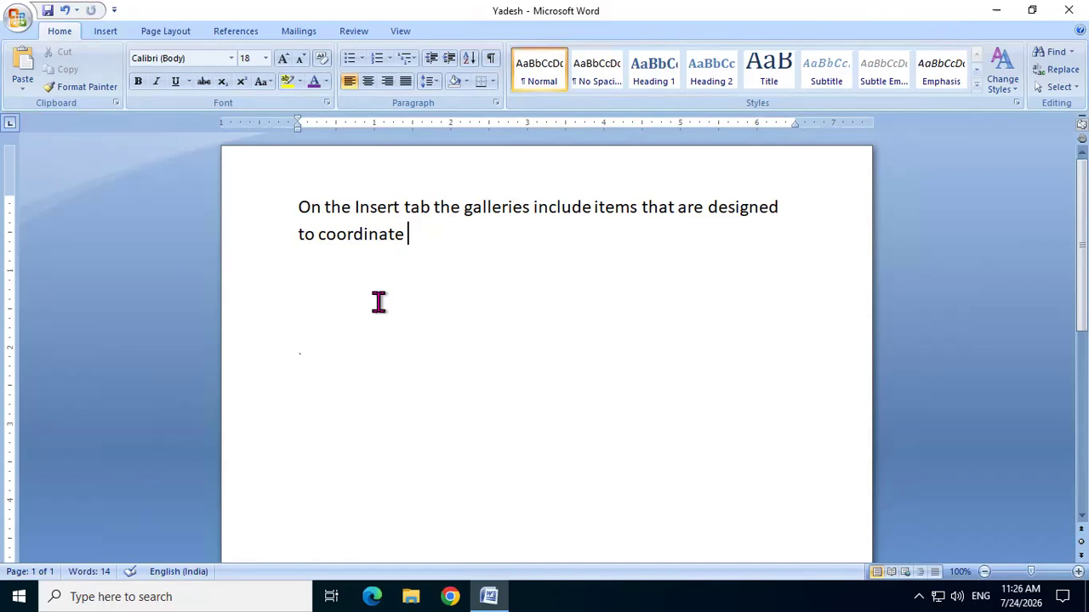
# - Remove the surplus blank lines and the stray mark below the sentence, and start a new line after "coordinate"
pyautogui.press('Return')
pyautogui.press('Return')
pyautogui.press('BackSpace')
pyautogui.press('BackSpace')
pyautogui.click(298, 263)
pyautogui.press('BackSpace')
pyautogui.click(303, 263)
pyautogui.click(420, 233)
pyautogui.click(301, 264)
pyautogui.click(412, 239)
pyautogui.press('Return')
# - Paste "coordinate" eight times in a row below the sentence and add two line breaks after it
pyautogui.click(18, 57)
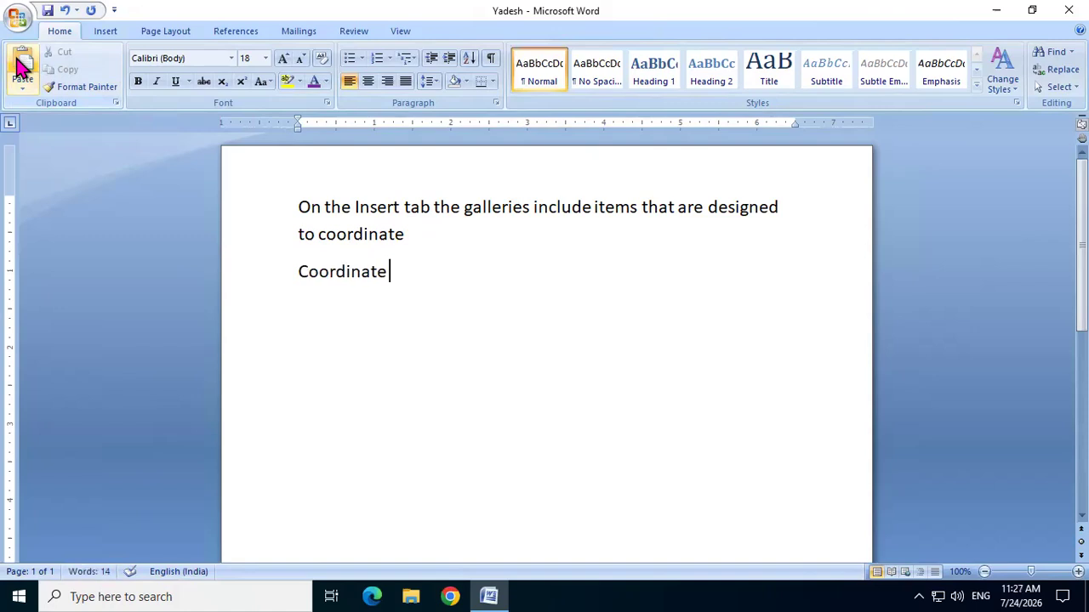
pyautogui.hotkey('ctrl', 'v')
pyautogui.hotkey('ctrl', 'v')
pyautogui.hotkey('ctrl', 'v')
pyautogui.hotkey('ctrl', 'v')
pyautogui.hotkey('ctrl', 'v')
pyautogui.hotkey('ctrl', 'v')
pyautogui.hotkey('ctrl', 'v')
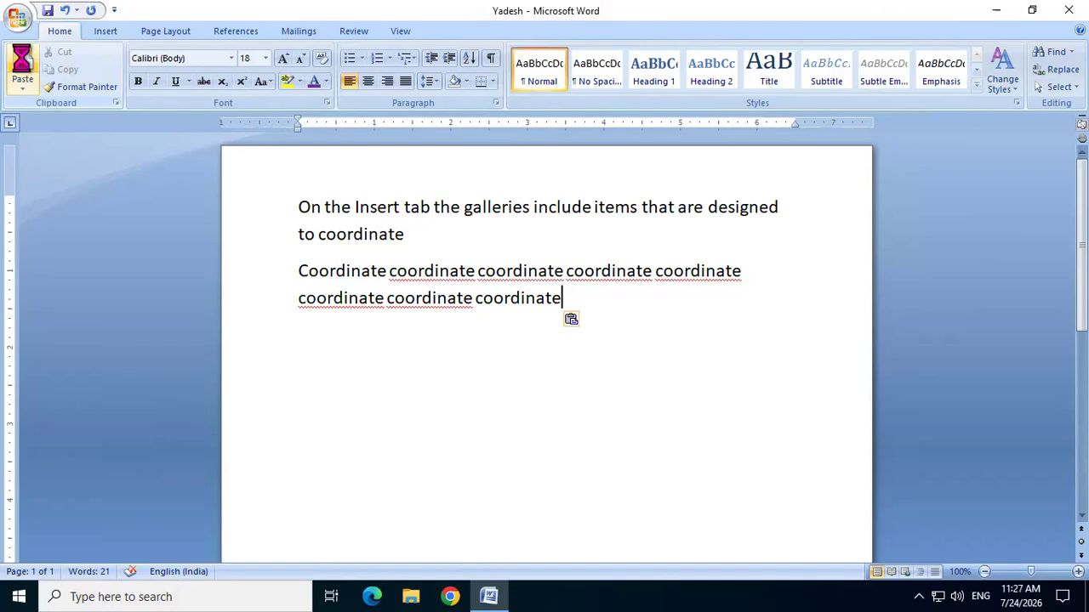
pyautogui.press('Return')
pyautogui.press('Return')
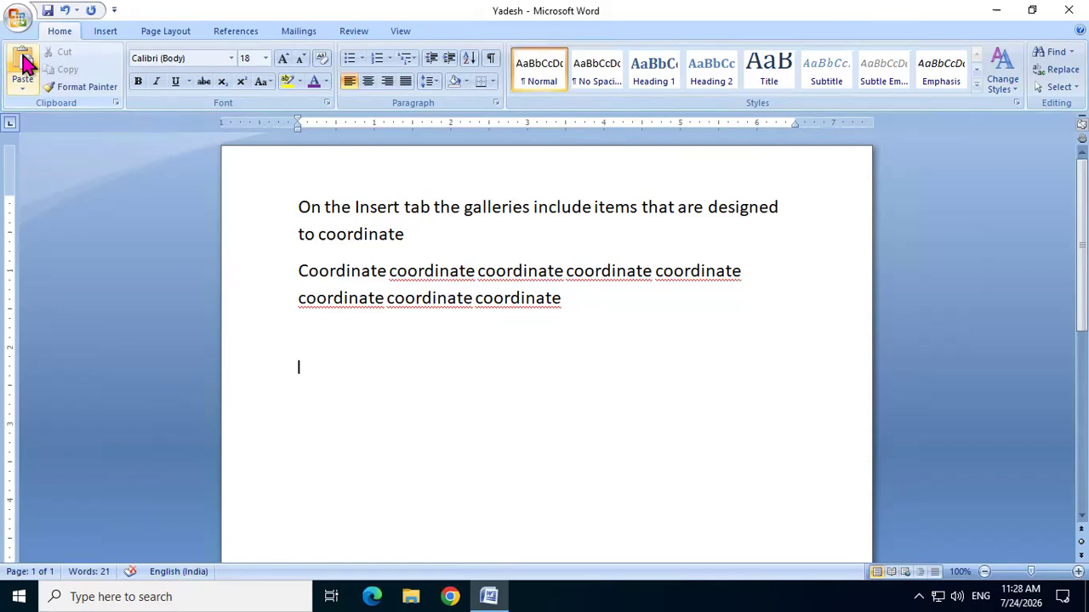
# - Copy "galleries" from the first sentence and paste it on its own line below the repeated "coordinate" text
pyautogui.moveTo(464, 210); pyautogui.dragTo(528, 209)
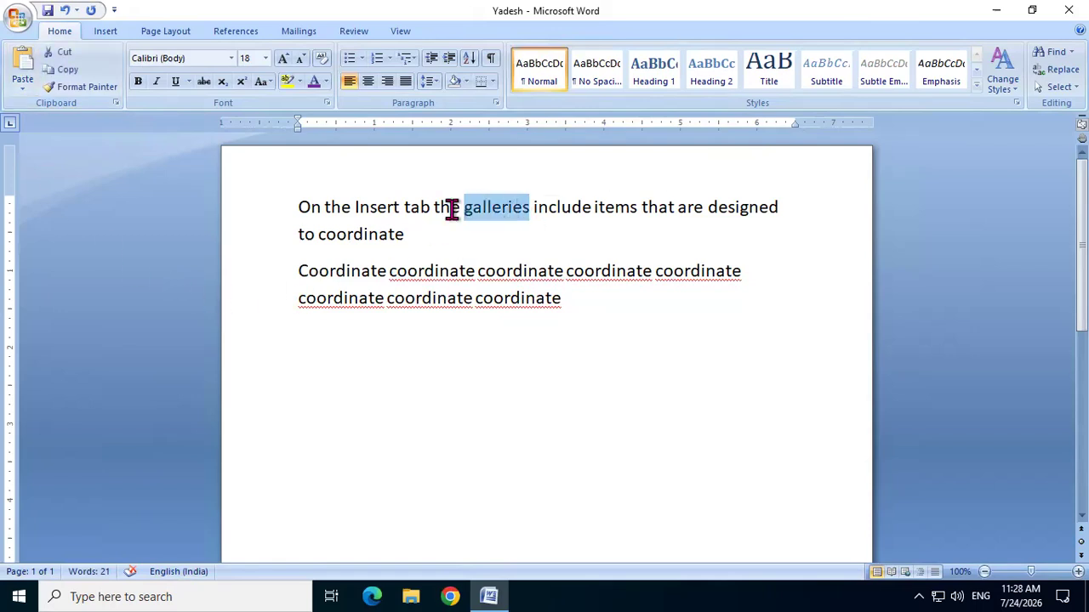
pyautogui.click(61, 73)
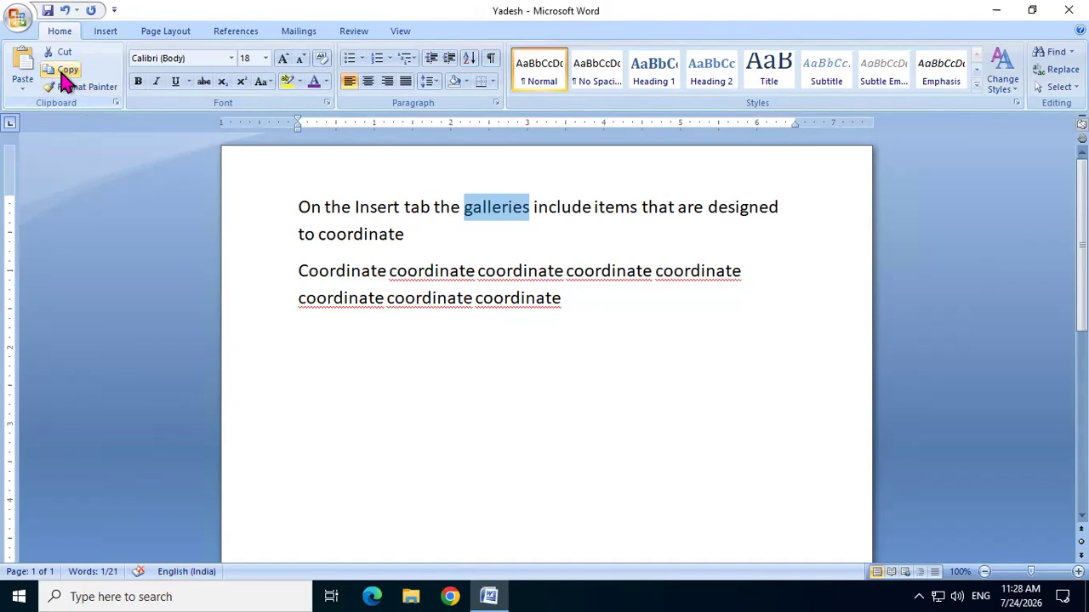
pyautogui.click(310, 349)
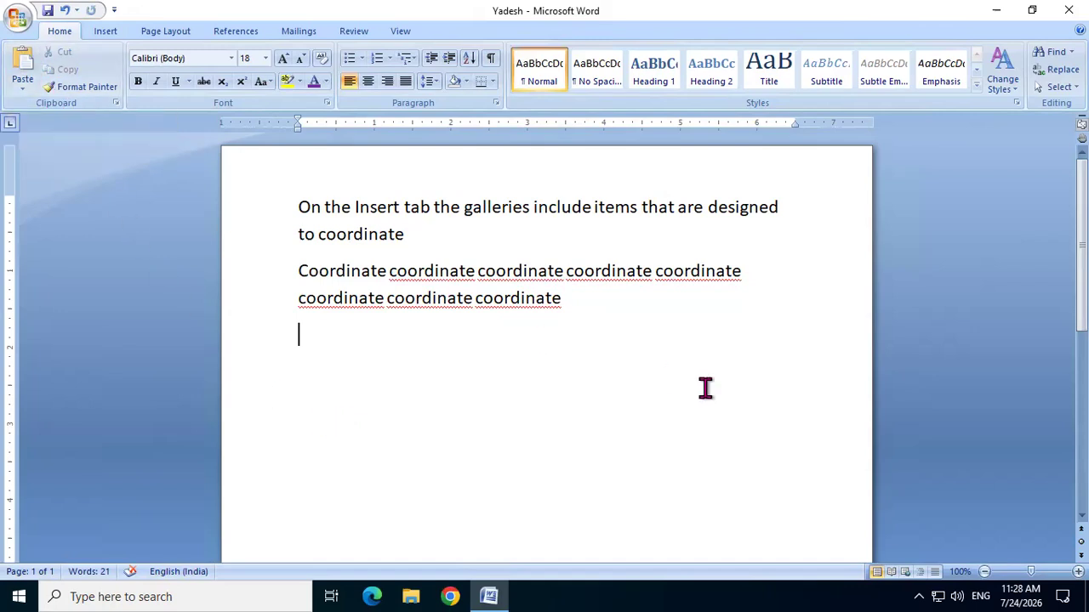
pyautogui.press('Return')
pyautogui.hotkey('ctrl', 'v')
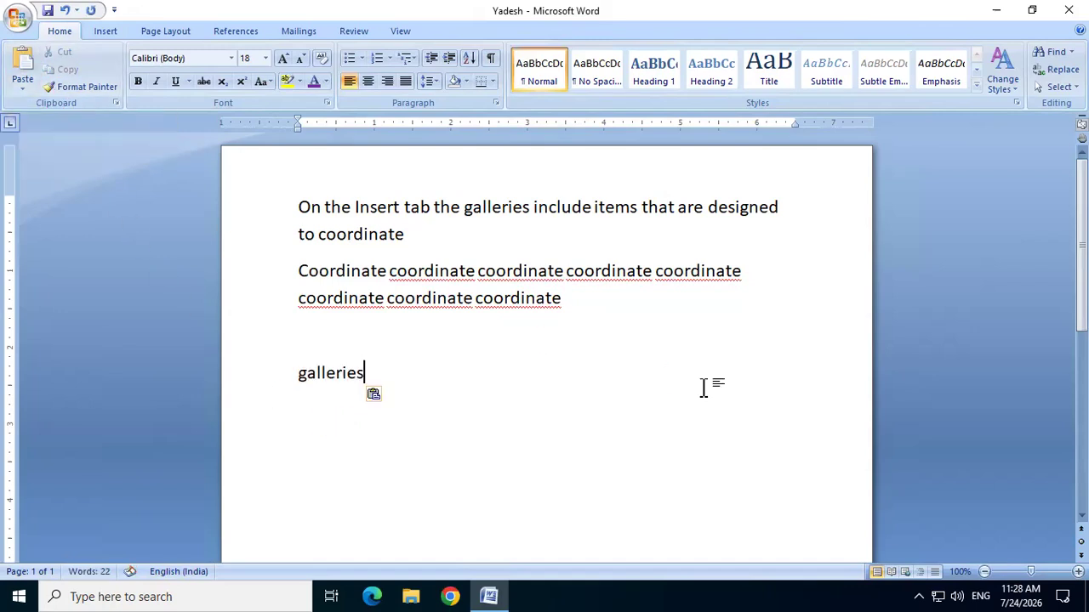
pyautogui.press('Return')
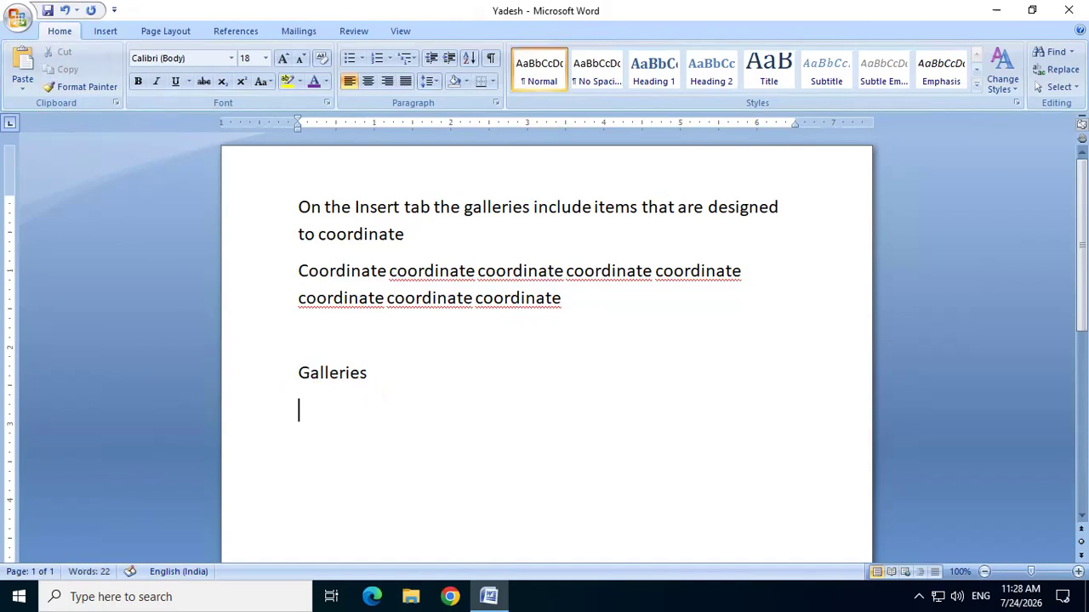
# - Paste "galleries" twice on the next line and once on each of the two lines below it
pyautogui.hotkey('ctrl', 'v')
pyautogui.hotkey('ctrl', 'v')
pyautogui.press('Return')
pyautogui.hotkey('ctrl', 'v')
pyautogui.press('Return')
pyautogui.hotkey('ctrl', 'v')
pyautogui.press('Return')
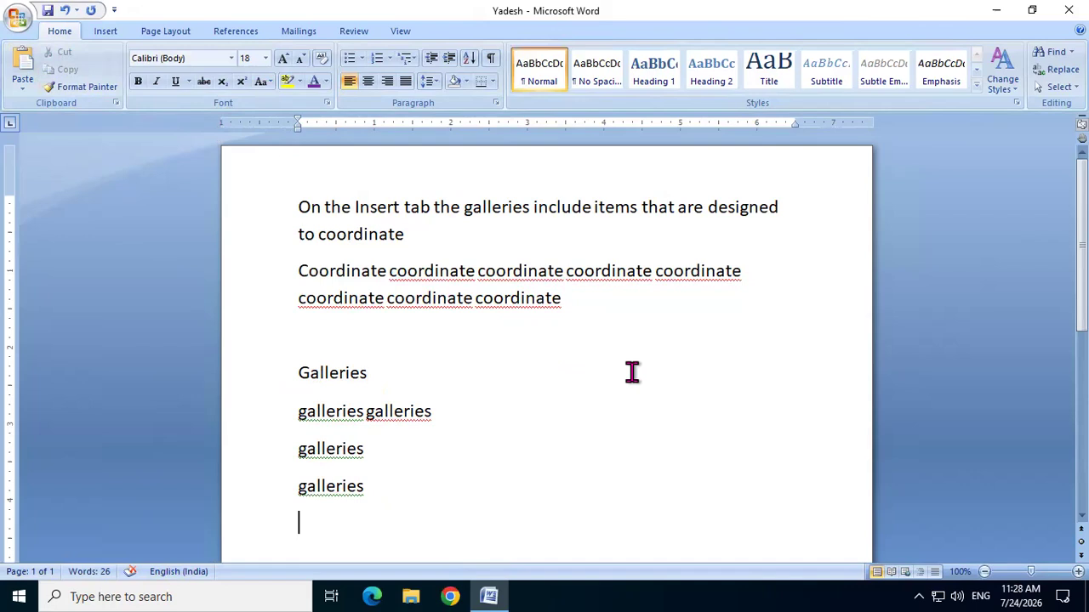
# - Color the word "designed" in the first sentence red
pyautogui.moveTo(707, 208); pyautogui.dragTo(774, 207)
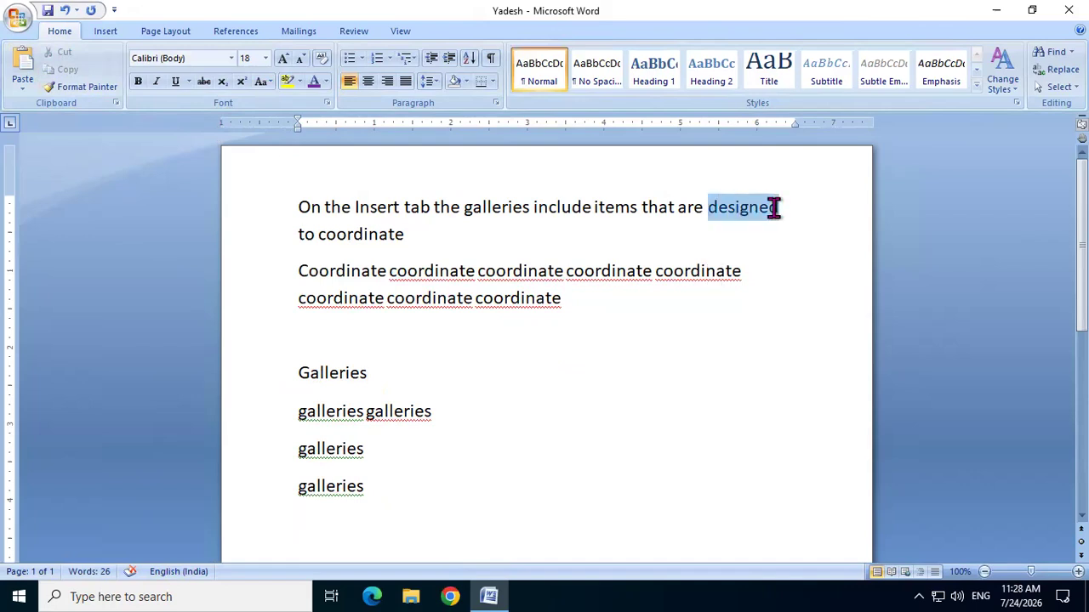
pyautogui.click(325, 82)
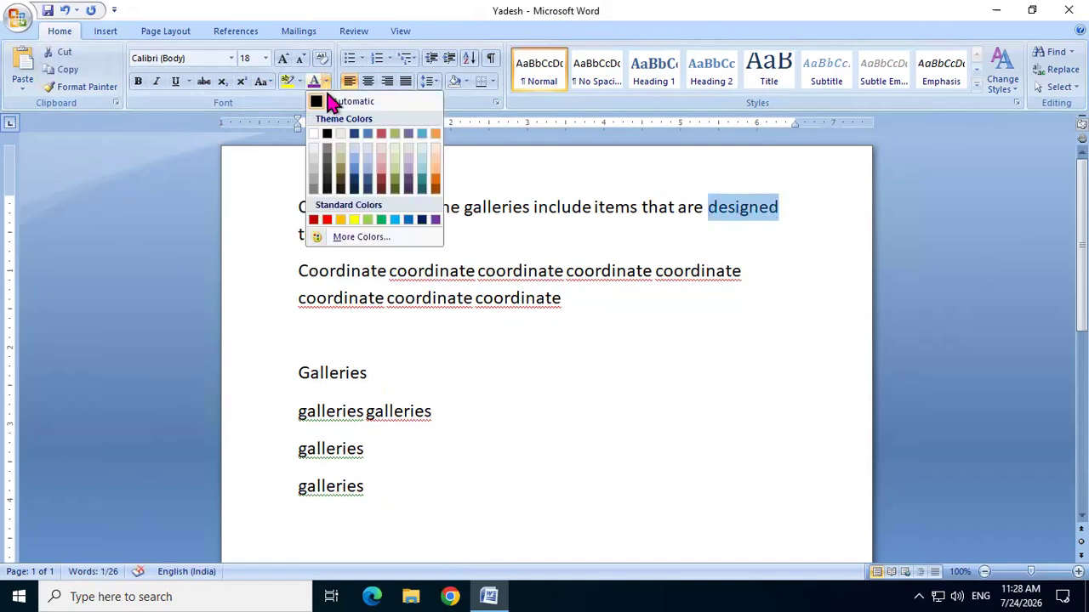
pyautogui.click(327, 221)
pyautogui.click(850, 411)
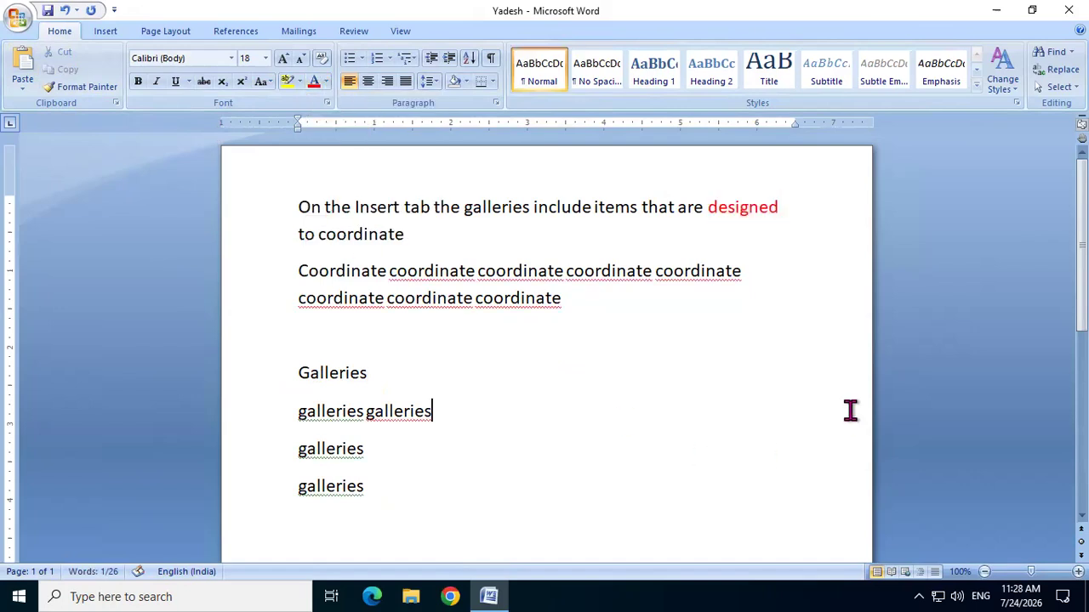
# - Cut the red "designed" from the first sentence and paste it on two new lines below "galleries galleries"
pyautogui.moveTo(707, 209); pyautogui.dragTo(783, 210)
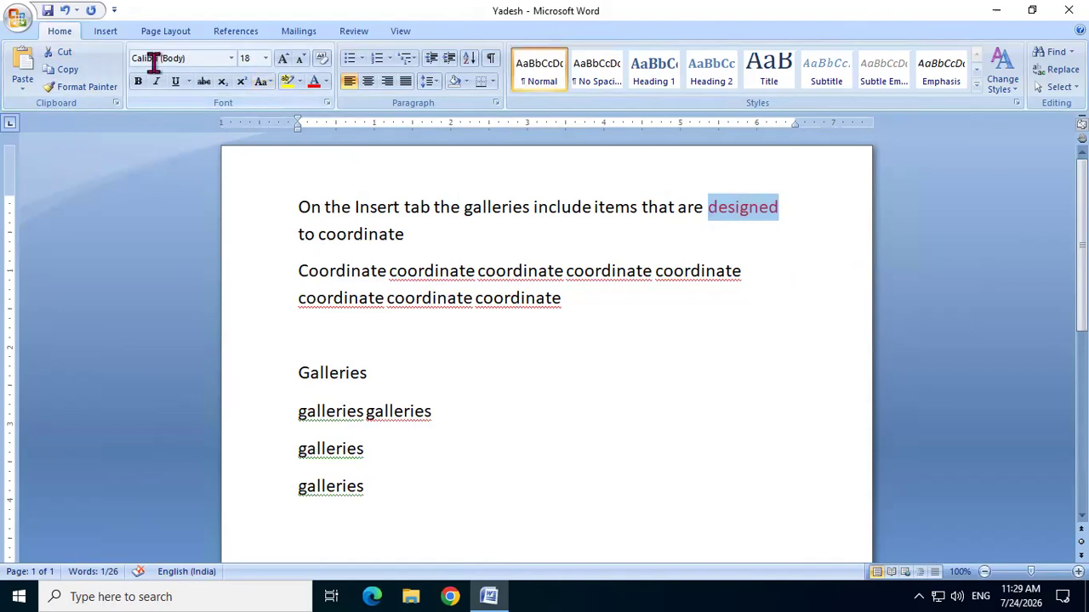
pyautogui.click(68, 63)
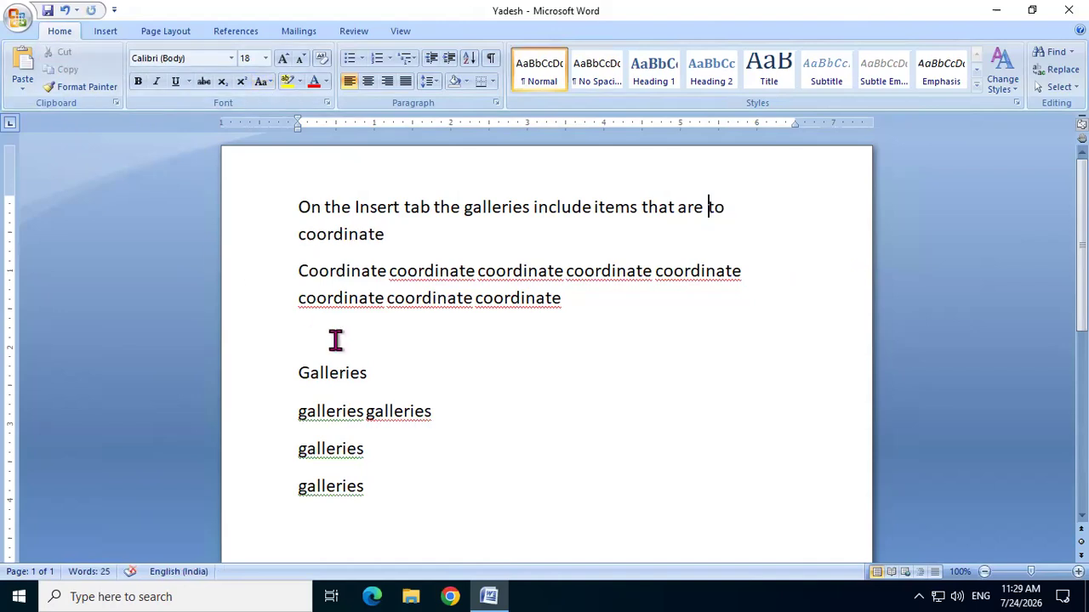
pyautogui.scroll(-3, 406, 386)
pyautogui.click(440, 255)
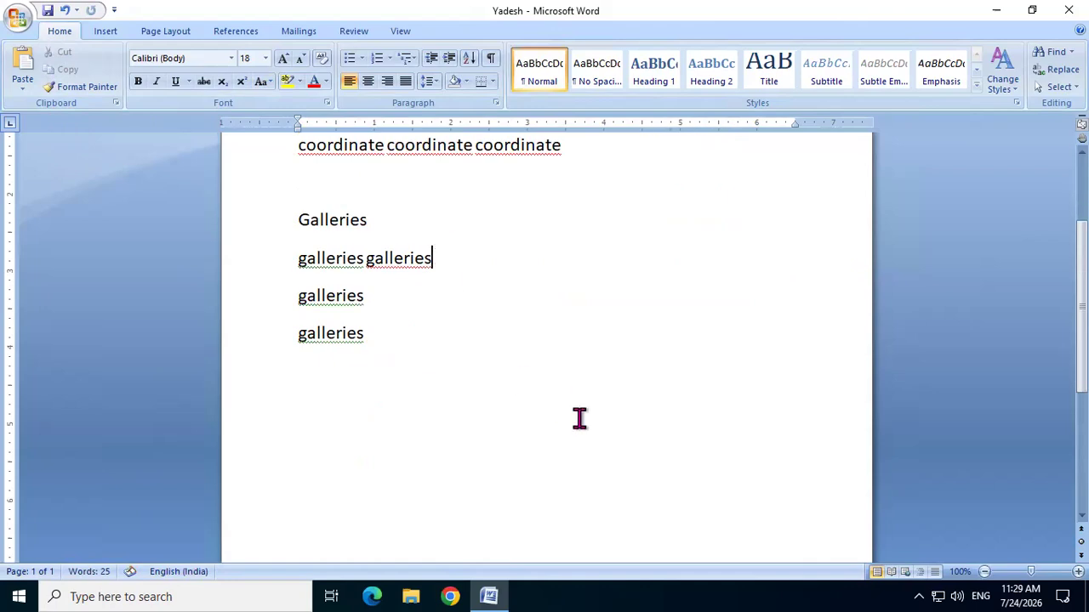
pyautogui.press('Return')
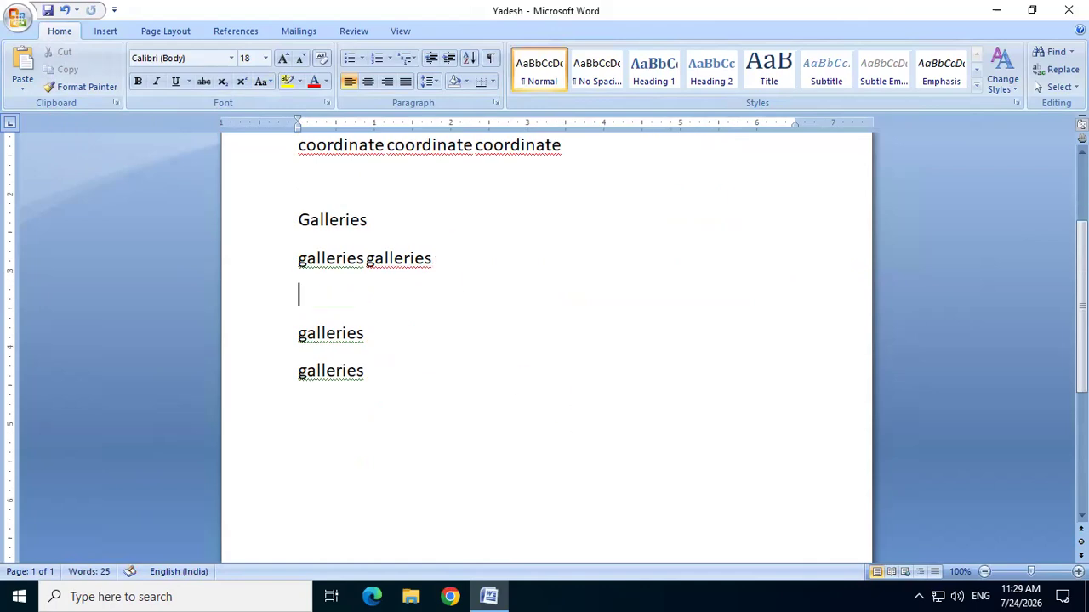
pyautogui.click(21, 61)
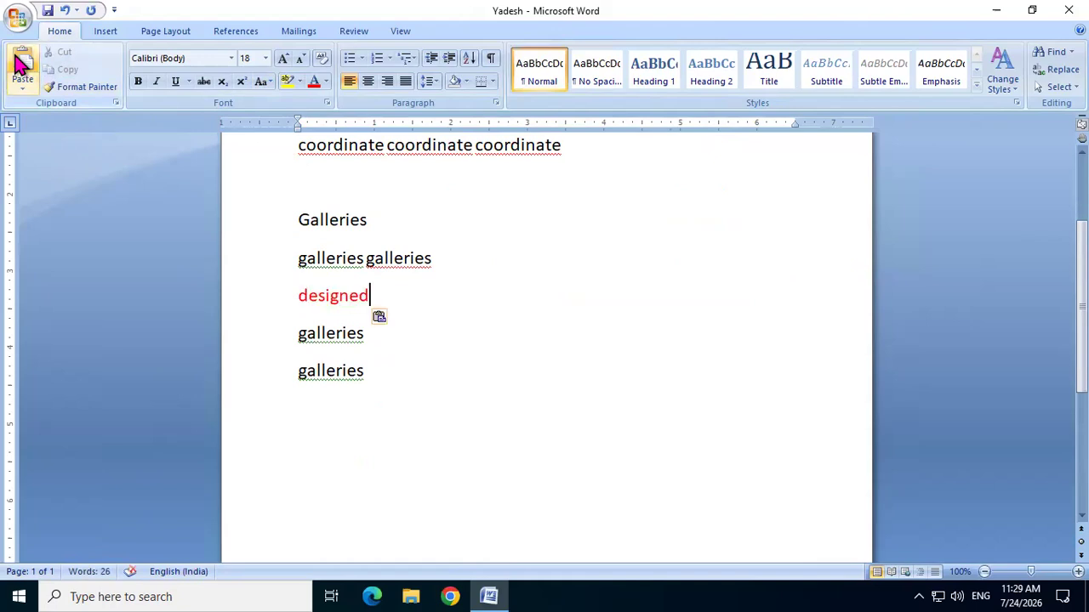
pyautogui.press('Return')
pyautogui.click(21, 61)
pyautogui.hotkey('ctrl', 'Return')
pyautogui.click(21, 61)
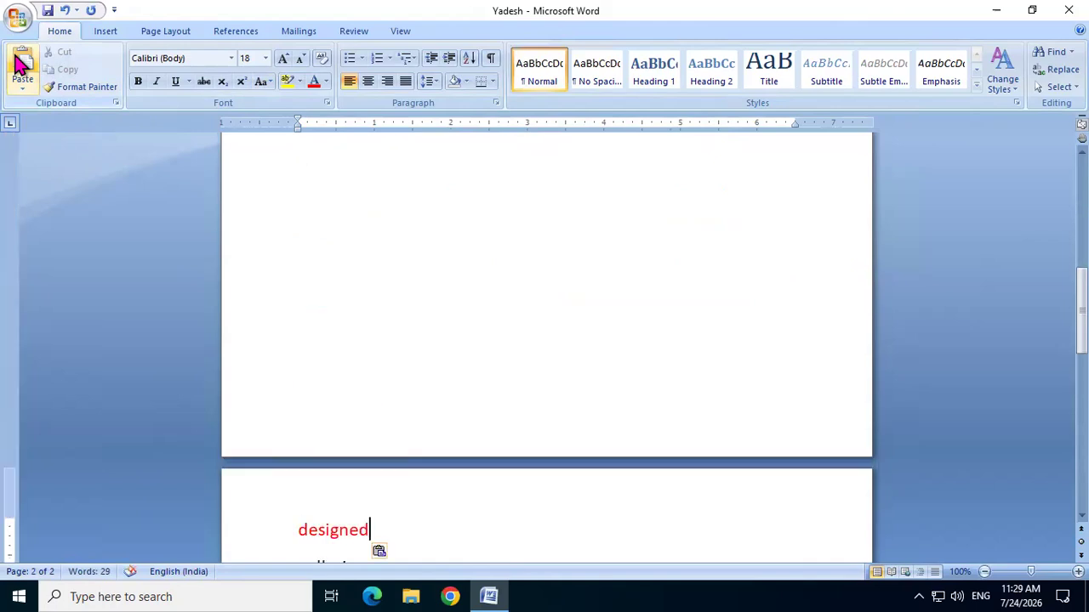
pyautogui.hotkey('ctrl', 'z')
pyautogui.hotkey('ctrl', 'z')
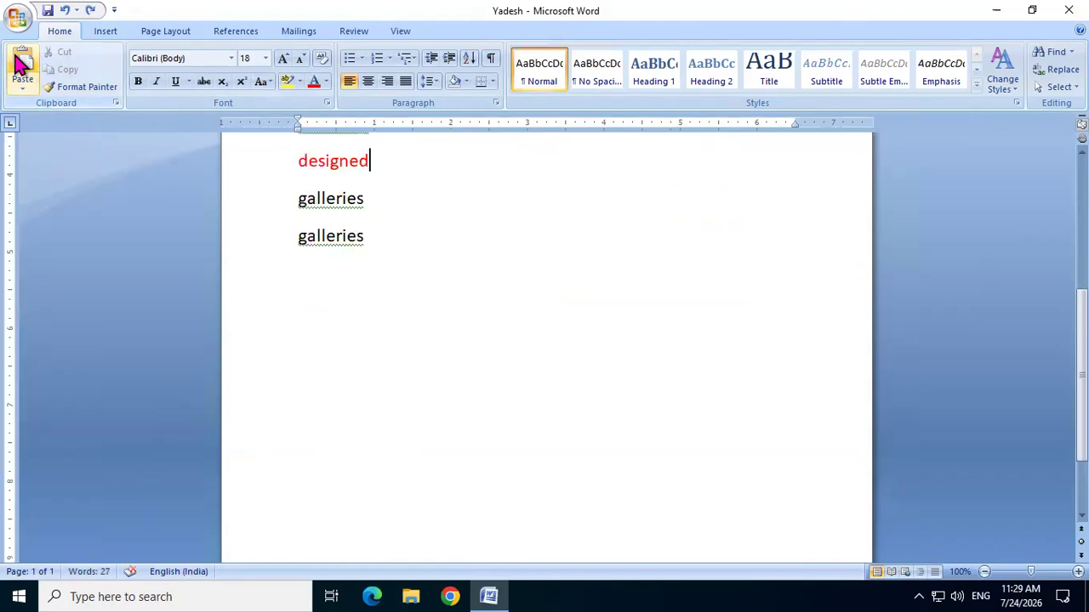
# - Set the font of the first sentence, "On the Insert tab the galleries include items that are to coordinate", to Arial Rounded MT Bold
pyautogui.scroll(4, 275, 324)
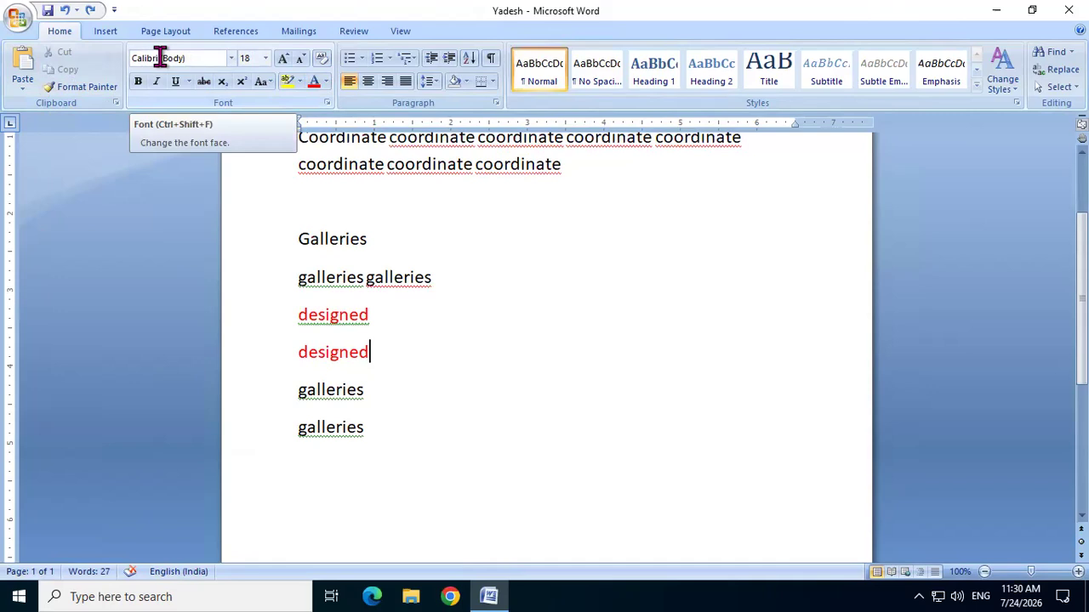
pyautogui.scroll(3, 517, 277)
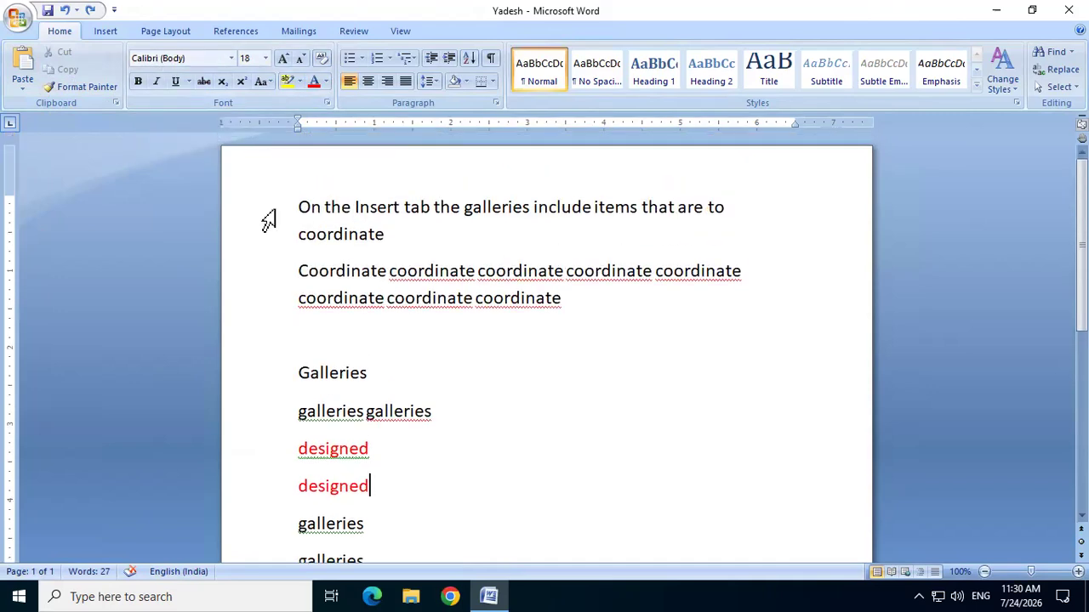
pyautogui.moveTo(298, 206); pyautogui.dragTo(383, 254)
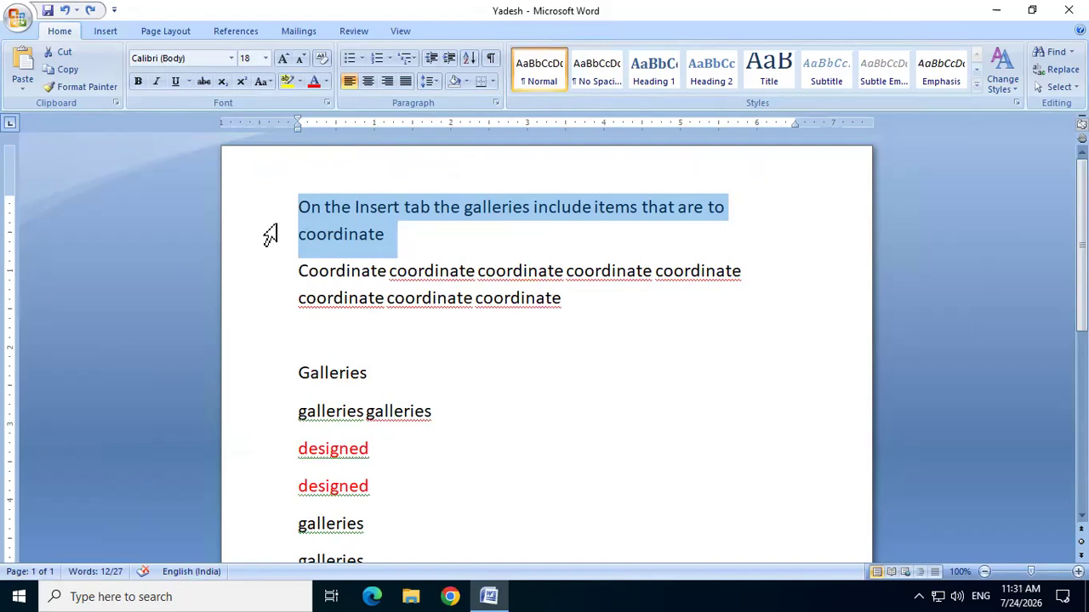
pyautogui.click(513, 271)
pyautogui.moveTo(295, 209); pyautogui.dragTo(396, 243)
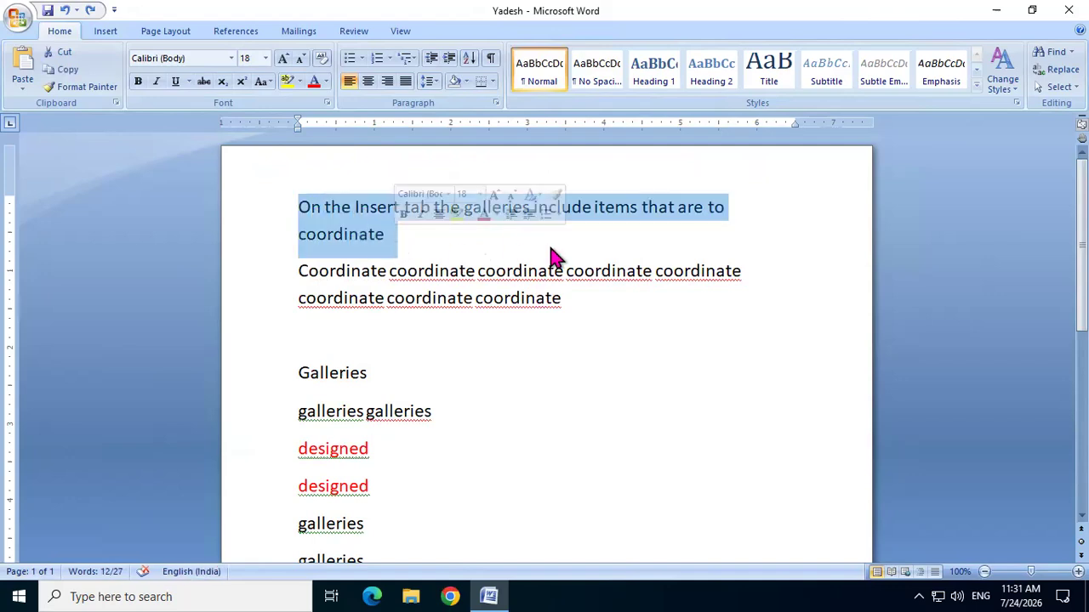
pyautogui.click(231, 58)
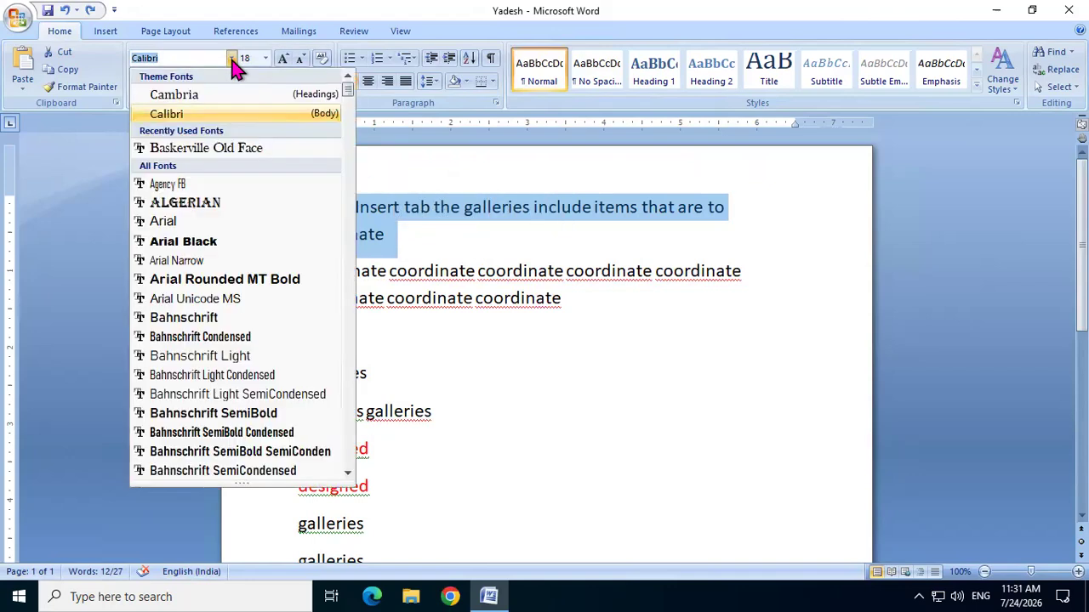
pyautogui.scroll(-5, 213, 179)
pyautogui.scroll(-15, 211, 184)
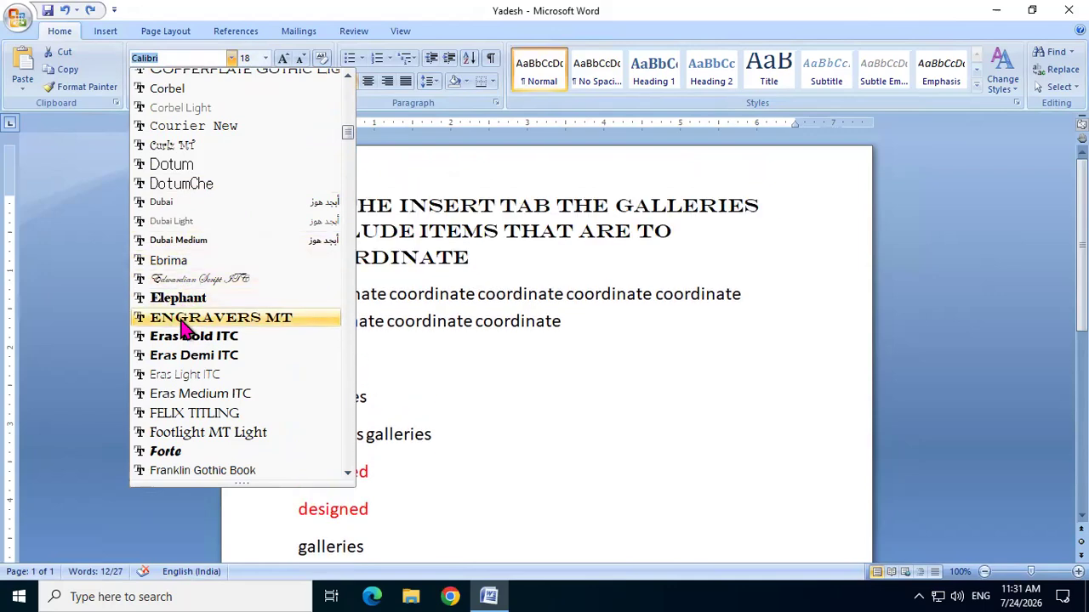
pyautogui.scroll(-1, 189, 334)
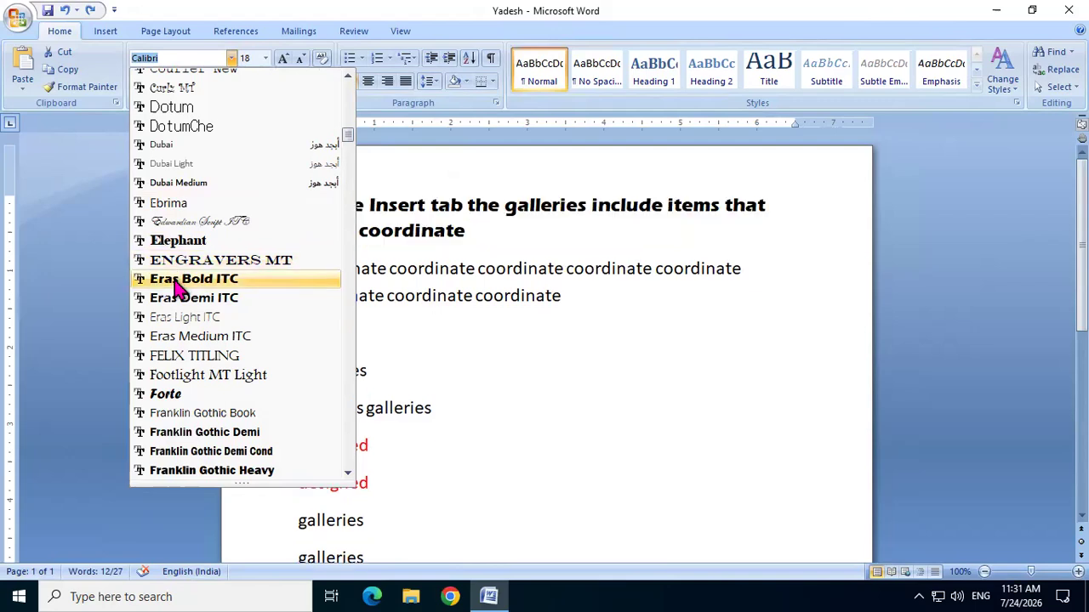
pyautogui.scroll(15, 243, 214)
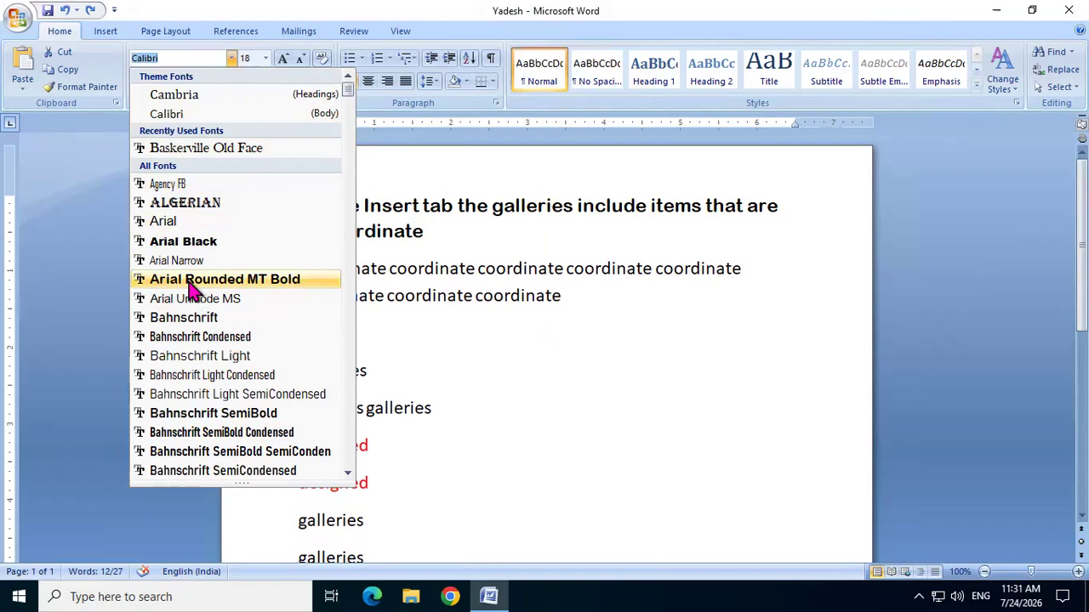
pyautogui.click(191, 285)
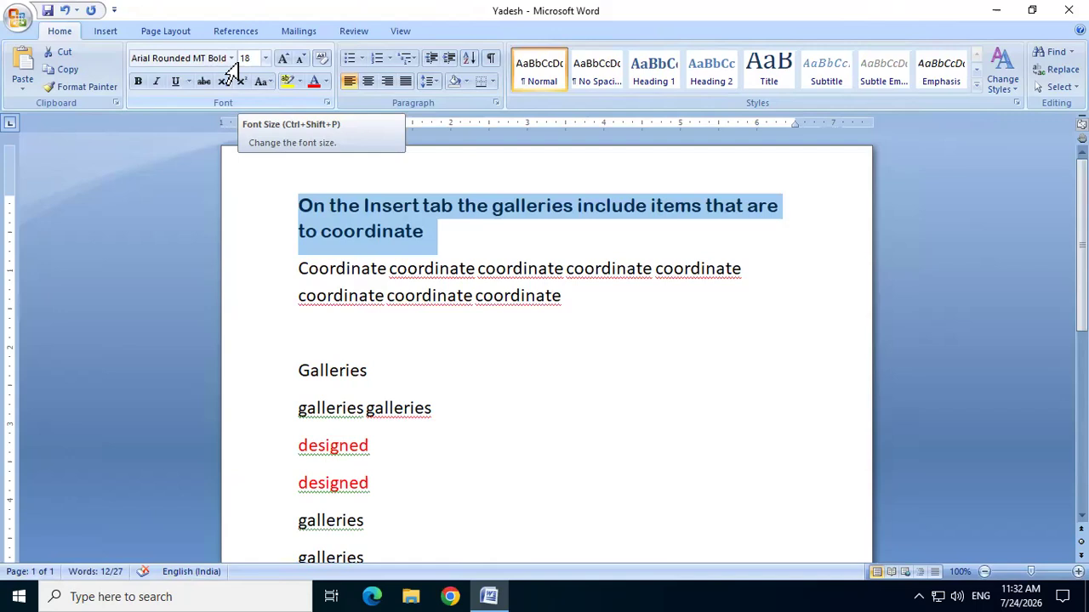
# - Create a new blank document and minimize it to return to the sample text document
pyautogui.hotkey('ctrl', 'n')
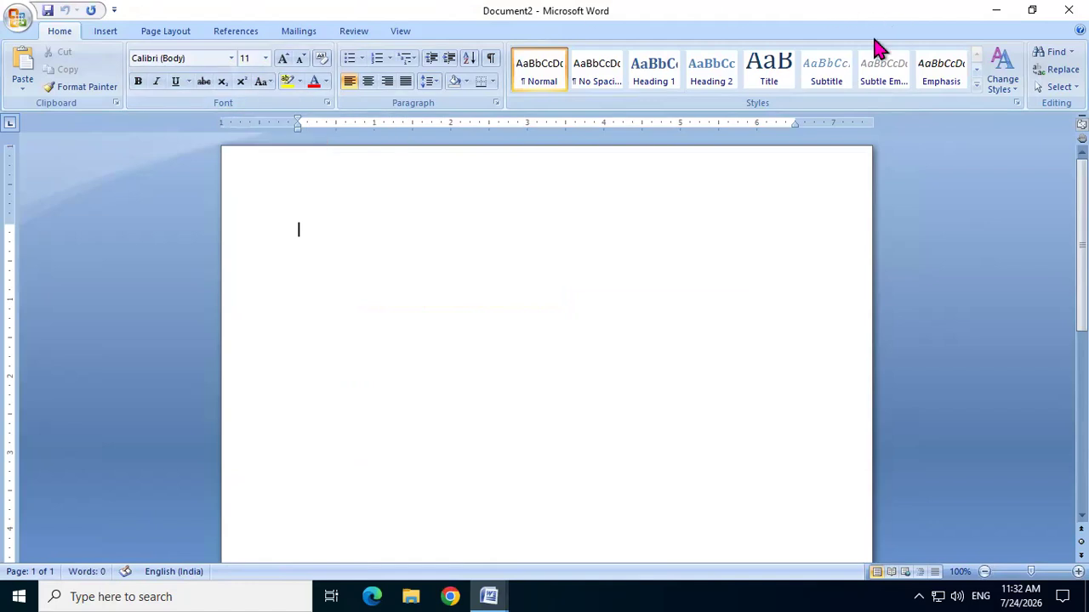
pyautogui.click(1006, 17)
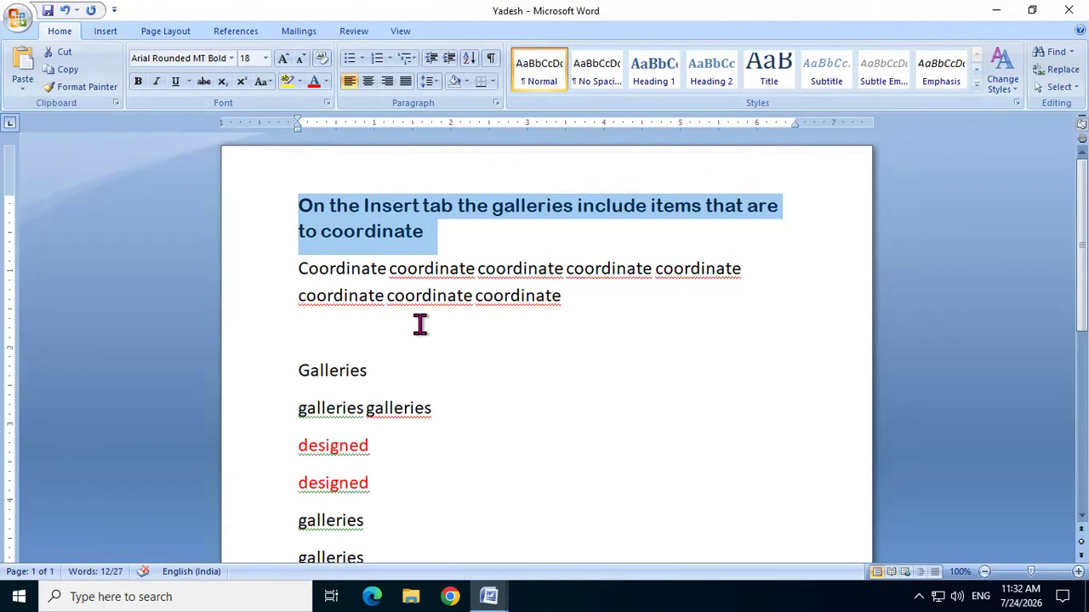
pyautogui.click(265, 59)
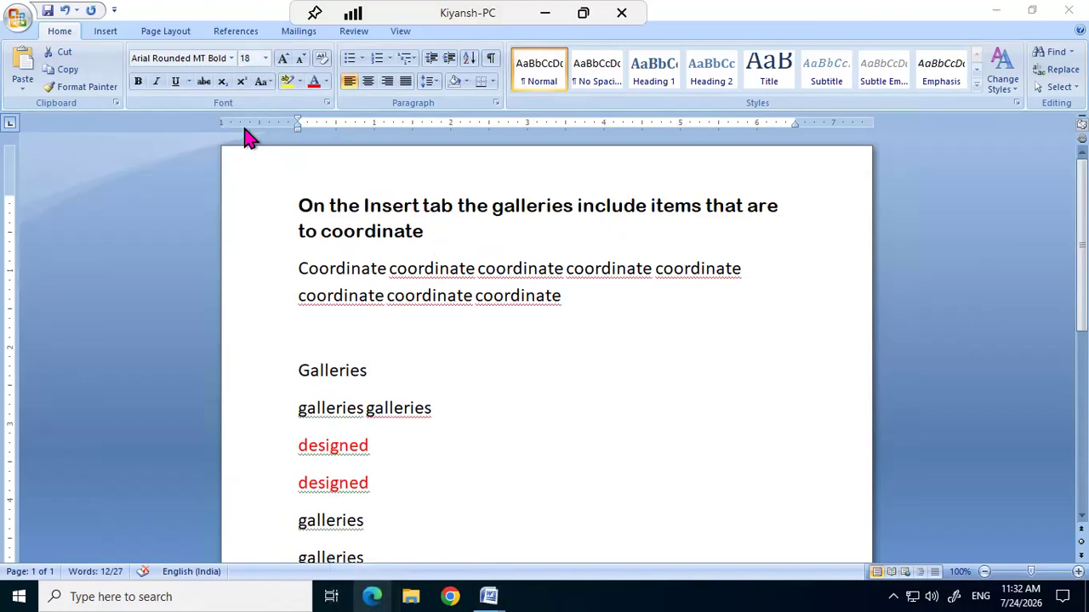
# - Unpin Microsoft Edge from the Windows taskbar
pyautogui.rightClick(372, 596)
pyautogui.click(343, 554)
pyautogui.scroll(-1, 343, 554)
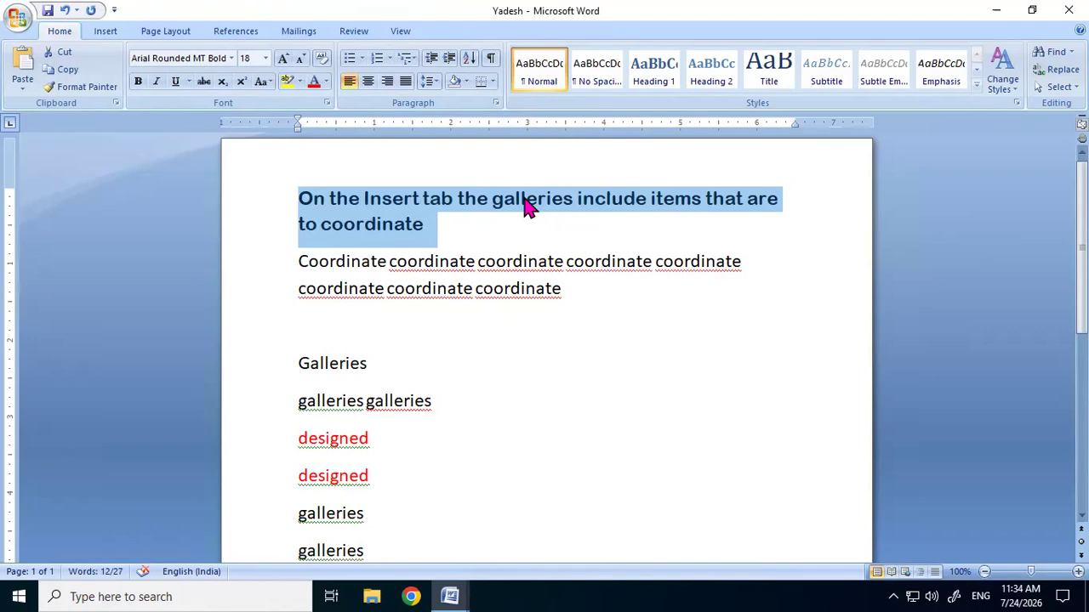
# - Set the font size of the first sentence to 14
pyautogui.click(409, 264)
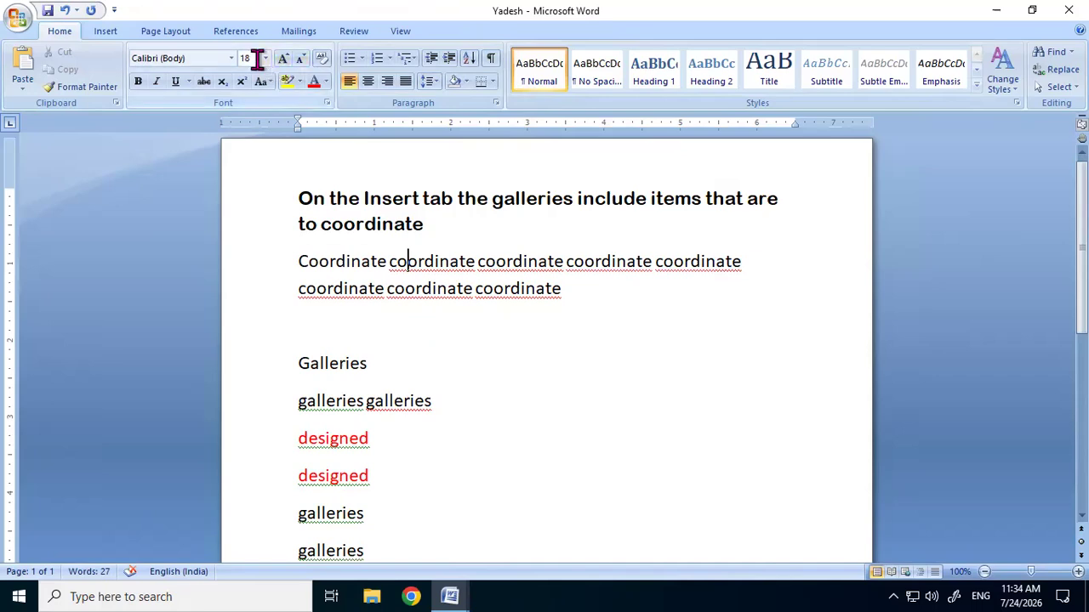
pyautogui.moveTo(297, 197); pyautogui.dragTo(435, 232)
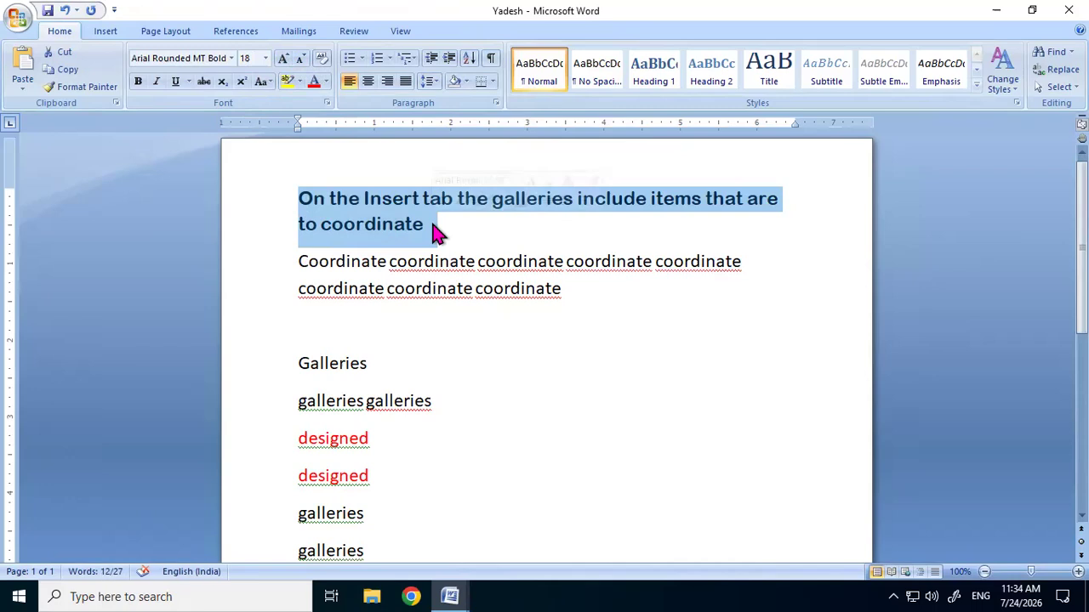
pyautogui.click(265, 59)
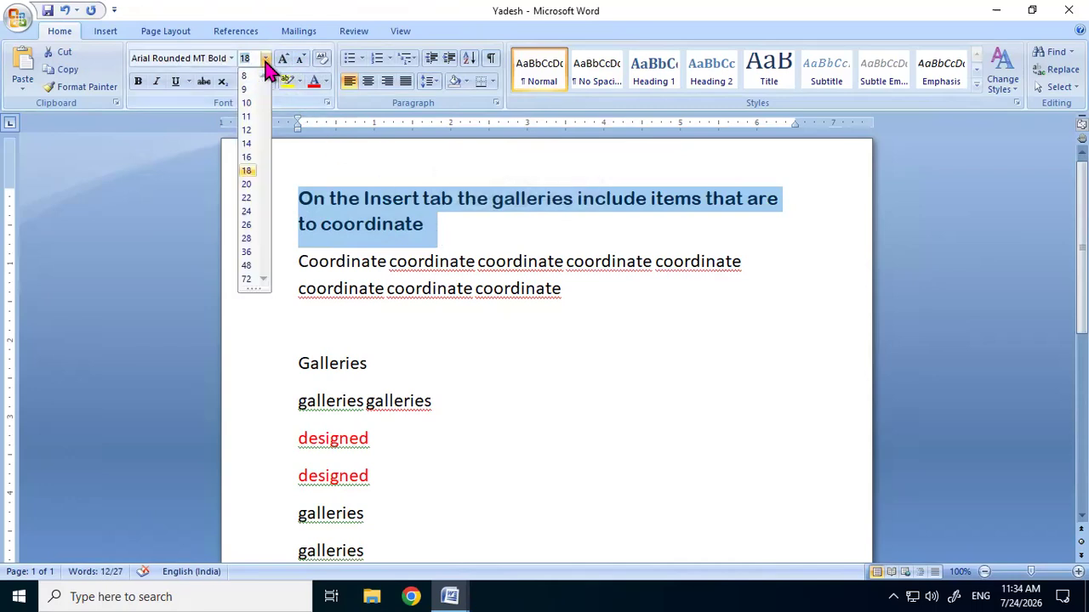
pyautogui.click(249, 143)
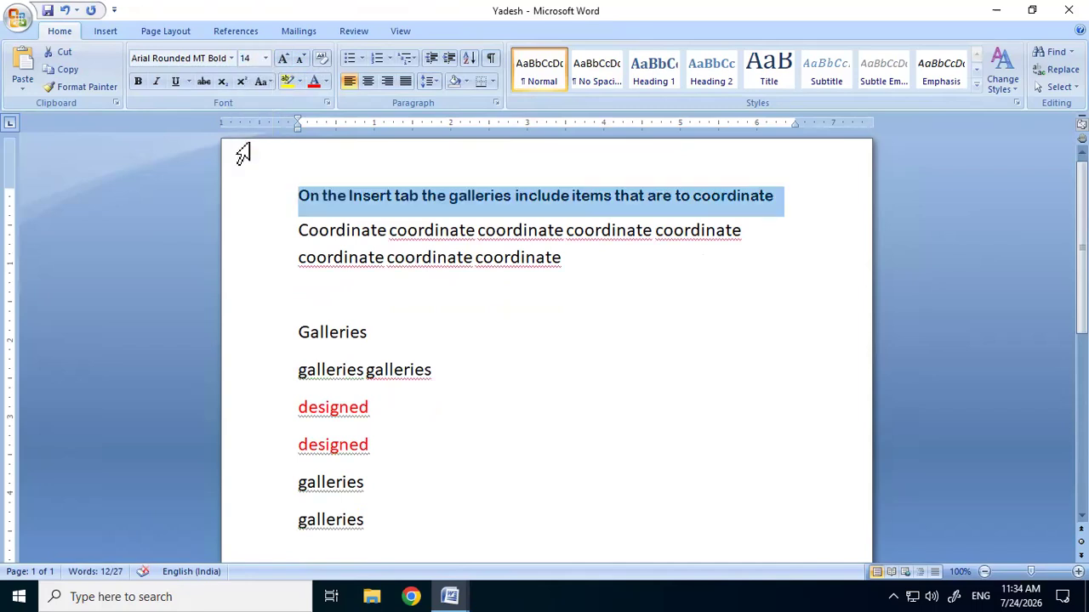
# - Enlarge the first sentence step by step to size 28 with Grow Font
pyautogui.click(283, 61)
pyautogui.click(283, 62)
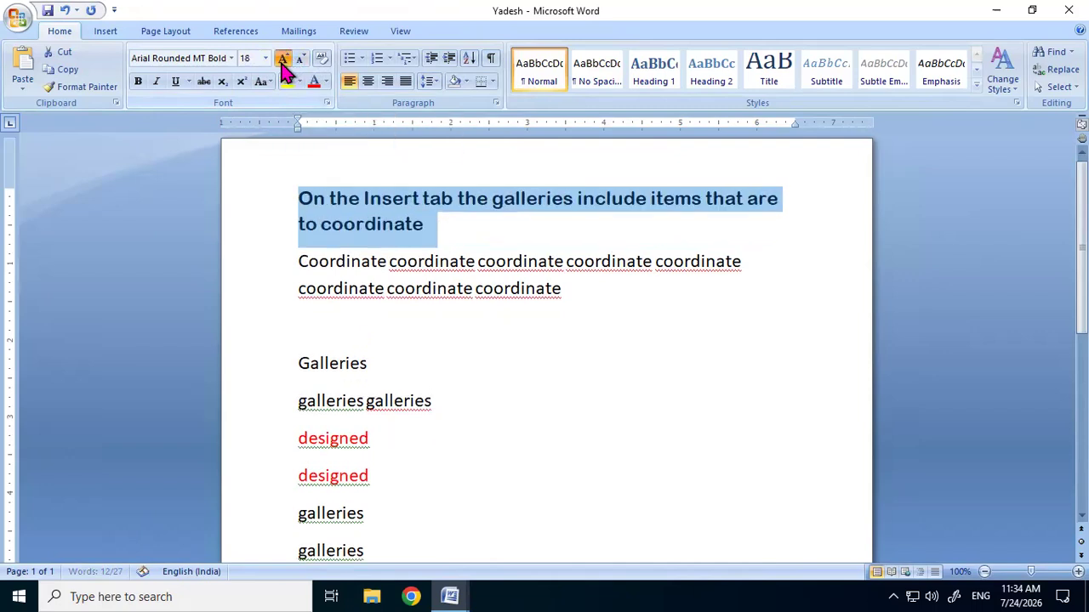
pyautogui.click(284, 62)
pyautogui.click(283, 61)
pyautogui.click(283, 61)
pyautogui.click(283, 62)
pyautogui.click(283, 61)
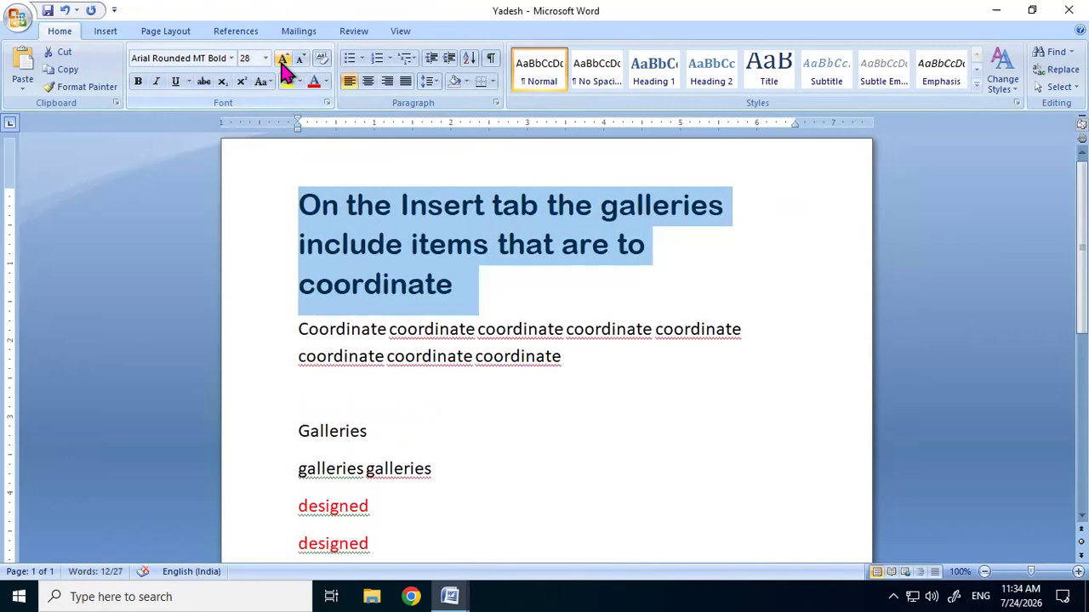
# - Reduce the first sentence step by step to size 14 with Shrink Font
pyautogui.click(302, 61)
pyautogui.click(301, 62)
pyautogui.click(301, 62)
pyautogui.click(301, 61)
pyautogui.click(301, 61)
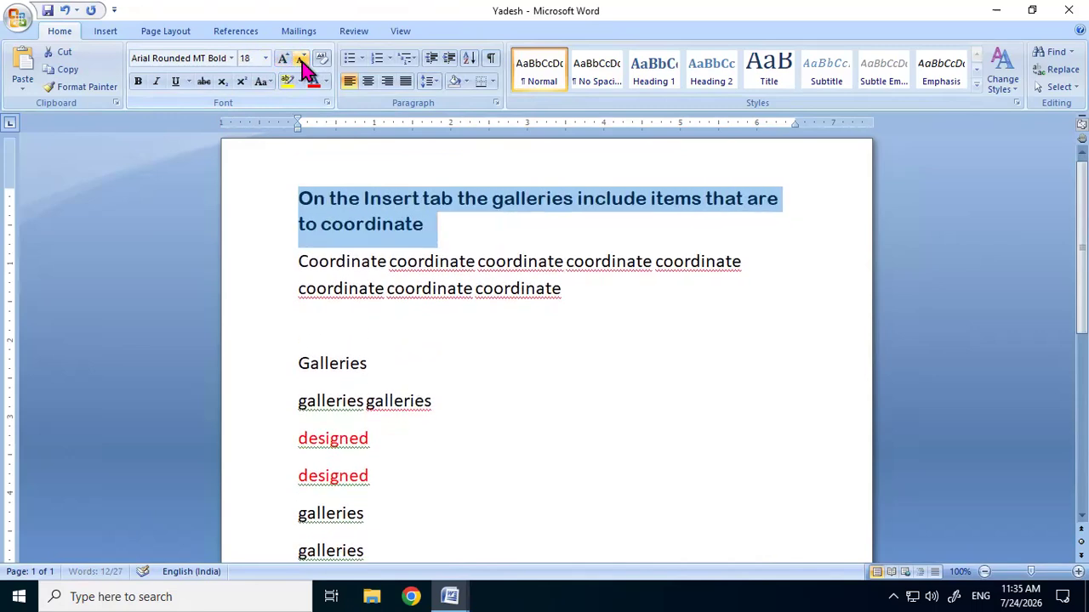
pyautogui.click(302, 62)
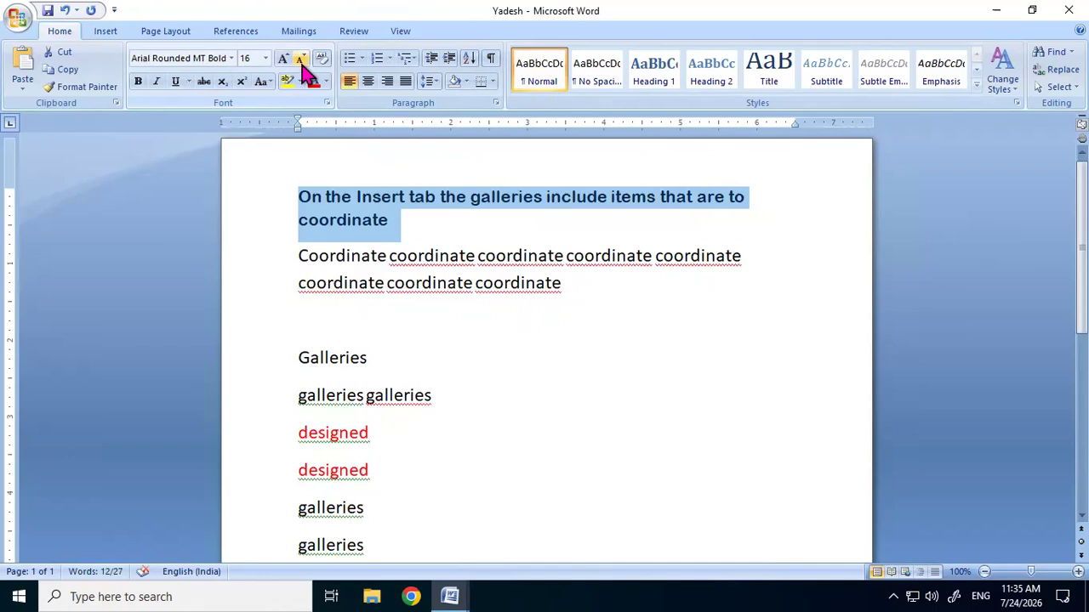
pyautogui.click(301, 61)
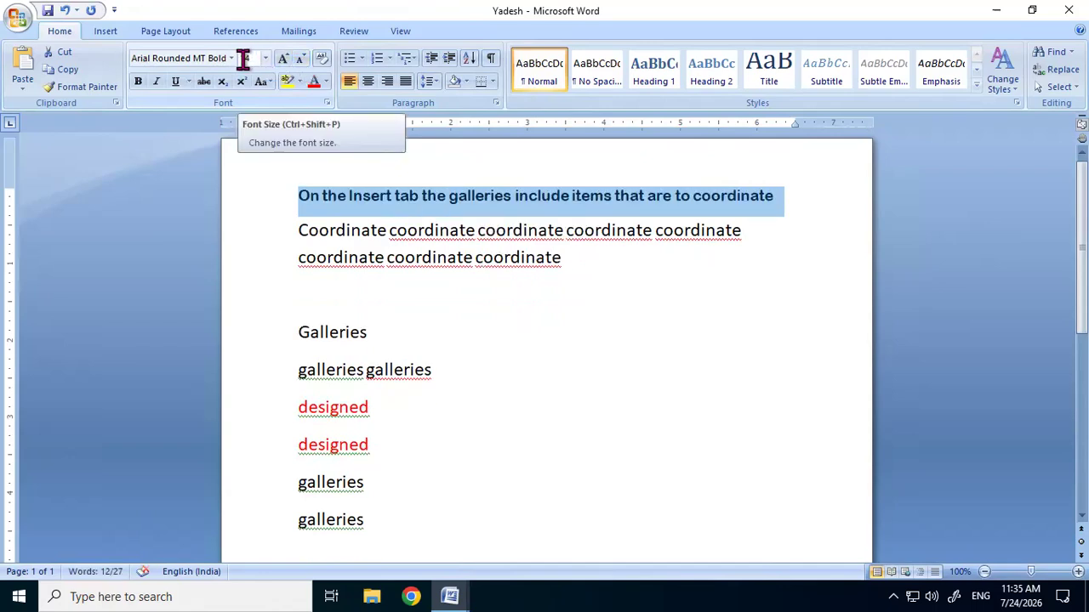
# - Enlarge the first sentence to size 36 with Grow Font and reduce it one step to 28 with Shrink Font
pyautogui.click(284, 63)
pyautogui.click(284, 63)
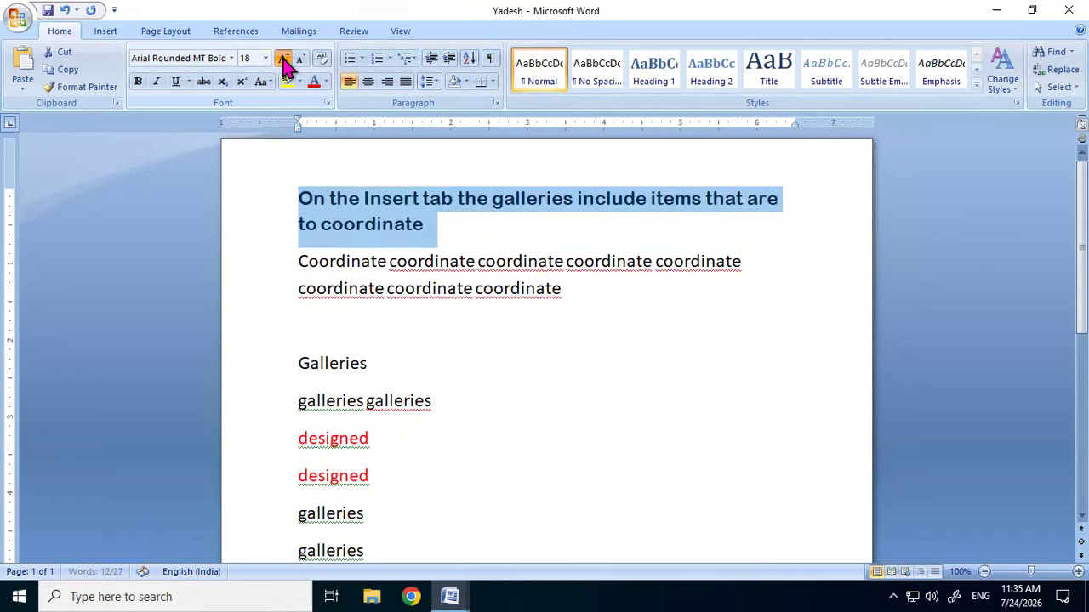
pyautogui.click(284, 63)
pyautogui.click(285, 63)
pyautogui.click(284, 63)
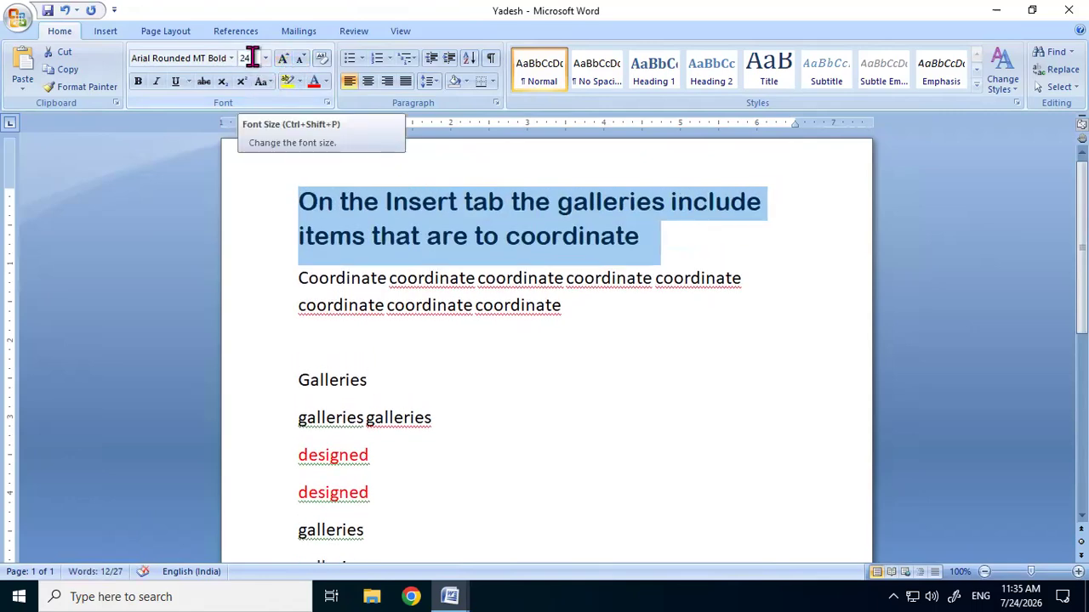
pyautogui.click(283, 61)
pyautogui.click(283, 61)
pyautogui.click(282, 61)
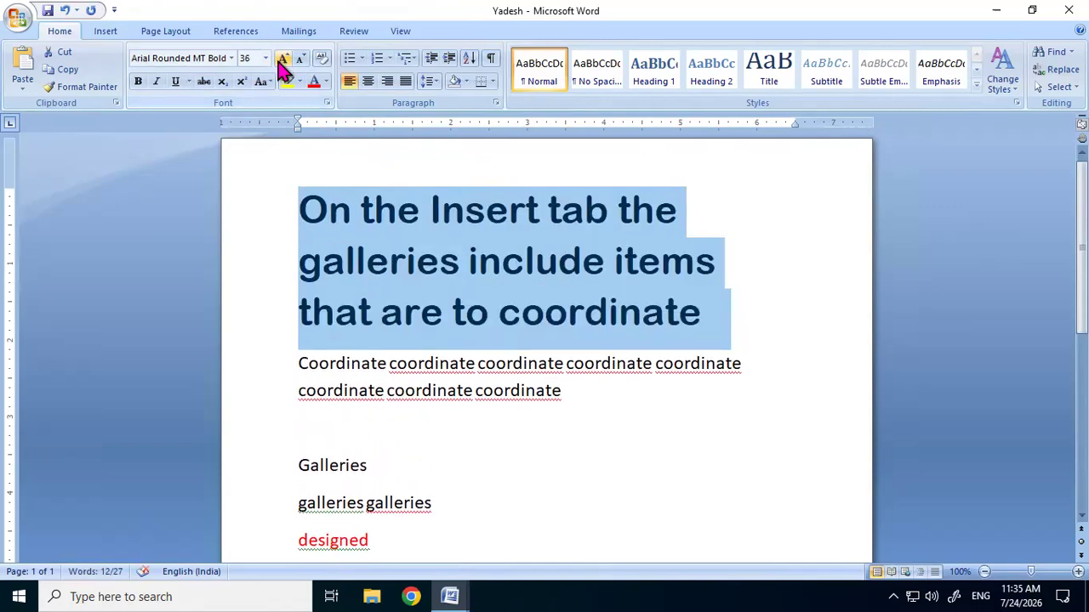
pyautogui.click(298, 61)
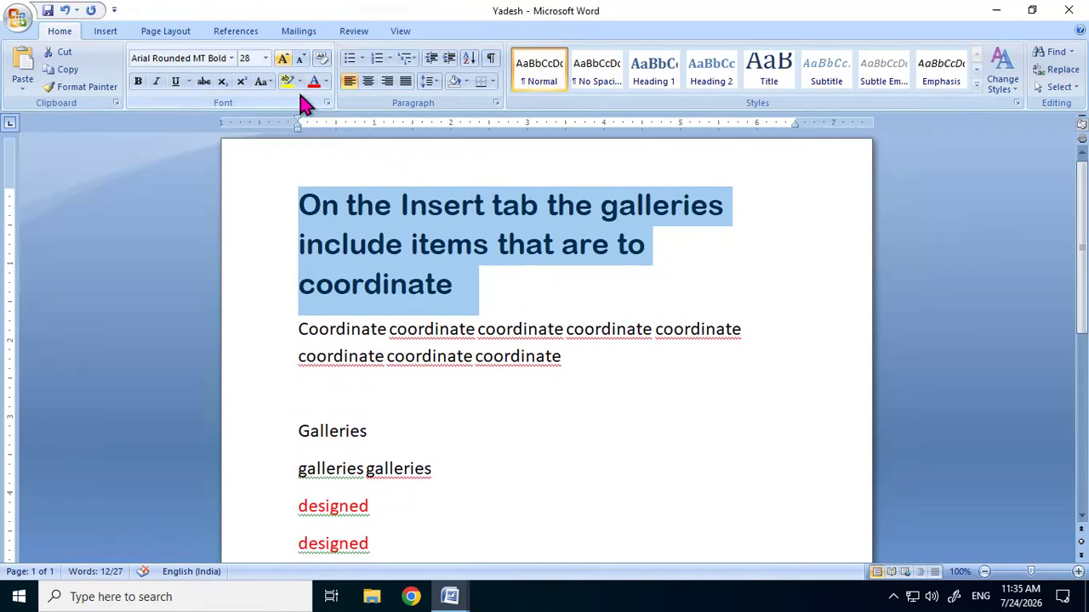
# - Add a new line reading "Ctrl + Shift + >" directly below the first sentence
pyautogui.click(479, 284)
pyautogui.press('Return')
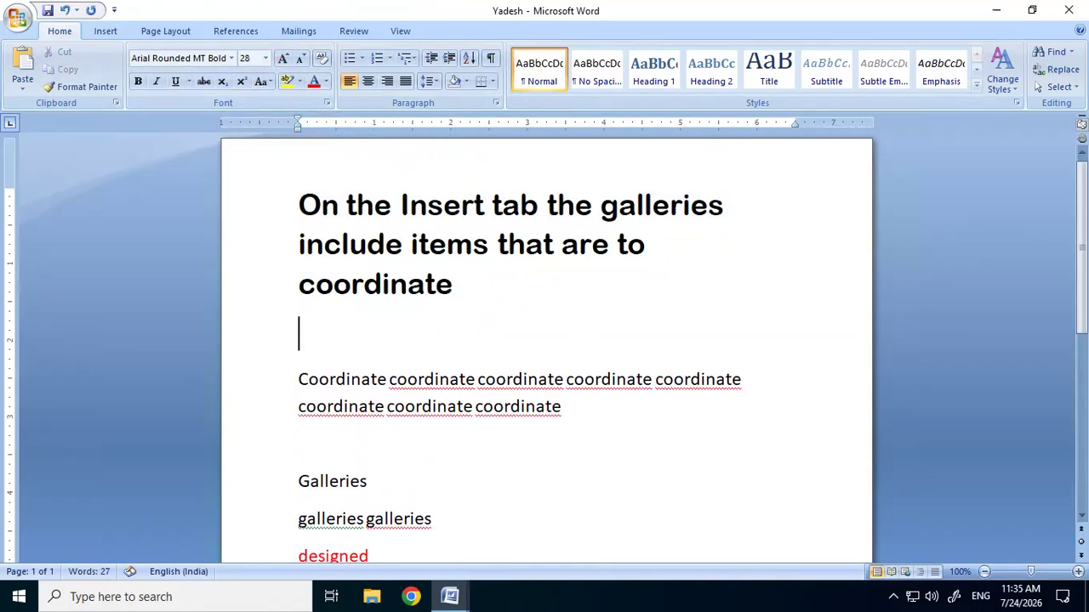
pyautogui.write('Ctr')
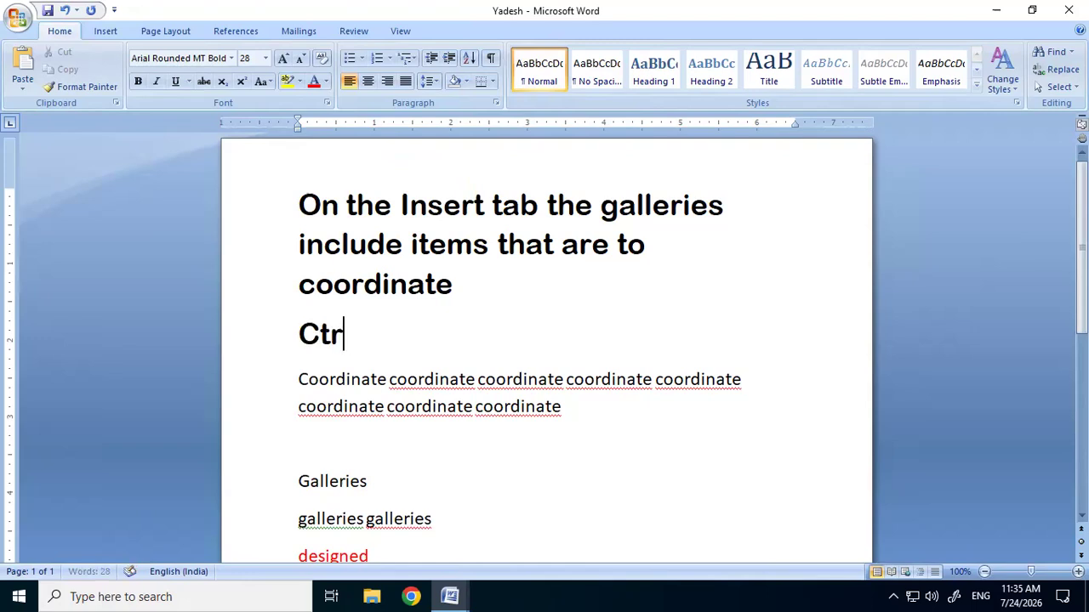
pyautogui.write('l + >')
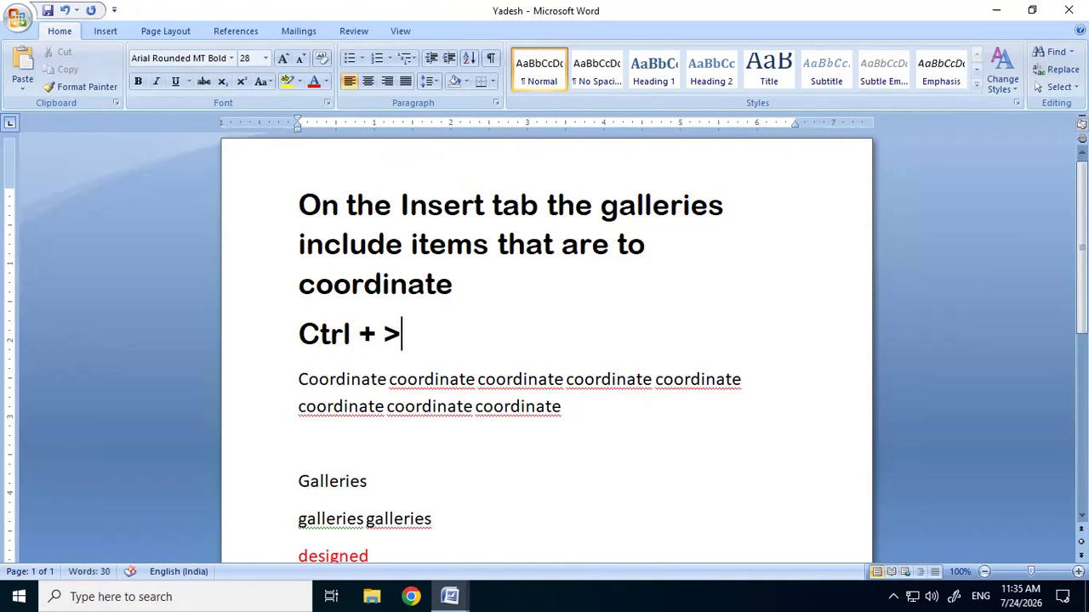
pyautogui.press('Left')
pyautogui.write('Shif')
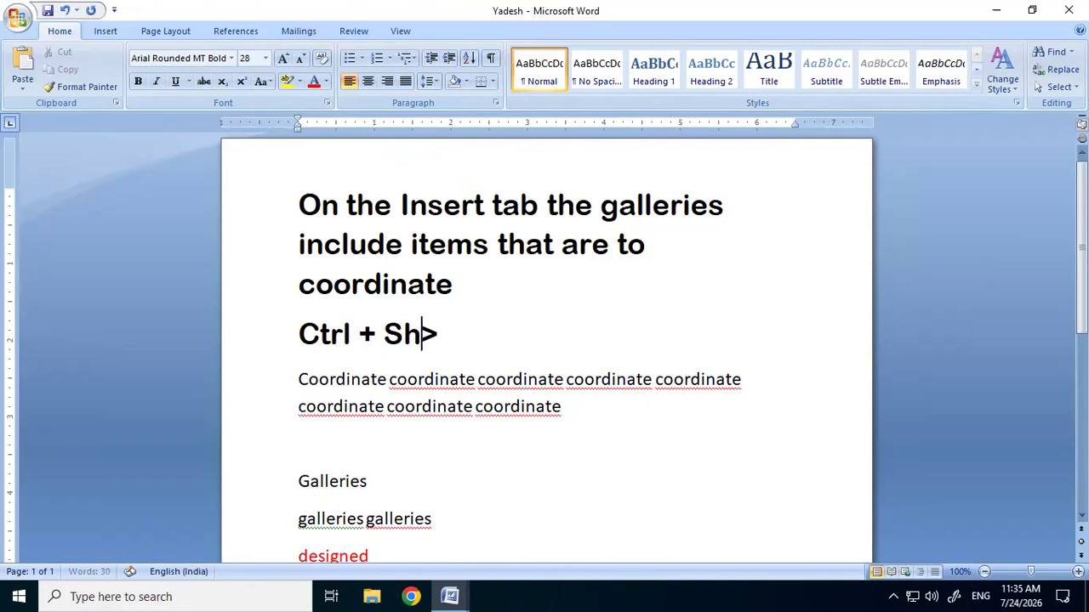
pyautogui.press('BackSpace')
pyautogui.write('ft ')
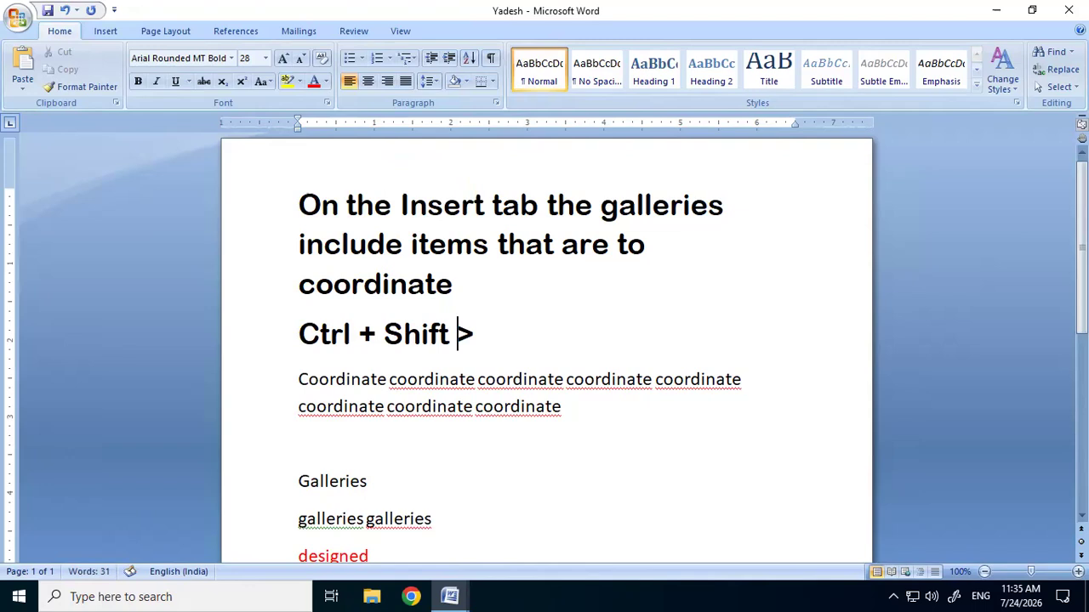
pyautogui.write('+')
# - Copy the "Ctrl + Shift + >" line onto a new line below it and change the copy to "Ctrl + Shift + <"
pyautogui.click(634, 328)
pyautogui.hotkey('ctrl', 'shift', 'Left')
pyautogui.hotkey('ctrl', 'shift', 'Left')
pyautogui.hotkey('ctrl', 'shift', 'Left')
pyautogui.hotkey('ctrl', 'shift', 'Left')
pyautogui.hotkey('ctrl', 'shift', 'Left')
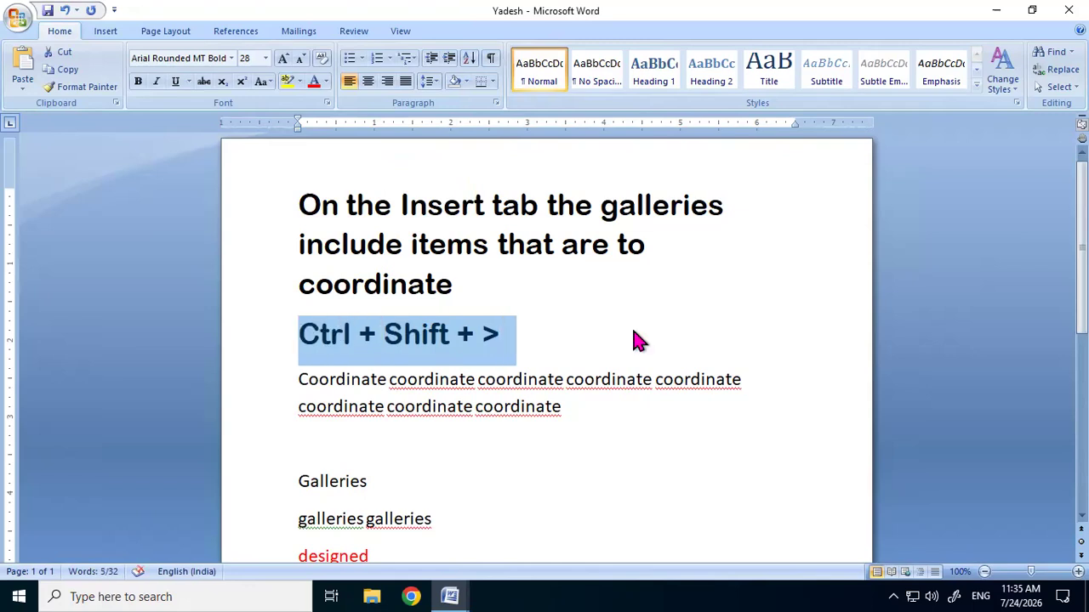
pyautogui.hotkey('ctrl', 'c')
pyautogui.click(634, 329)
pyautogui.press('Return')
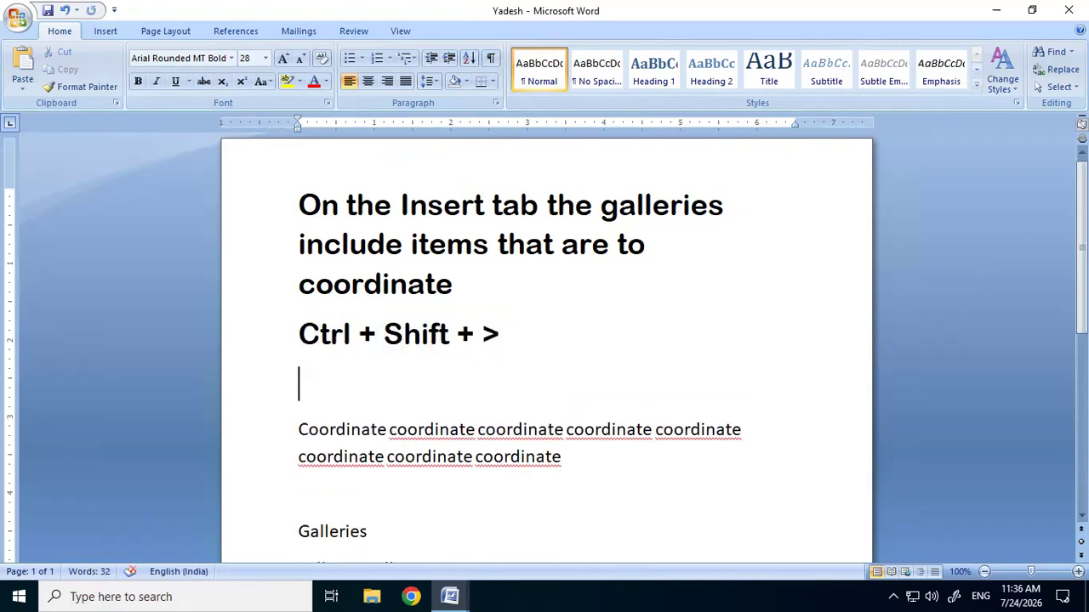
pyautogui.hotkey('ctrl', 'v')
pyautogui.press('BackSpace')
pyautogui.press('BackSpace')
pyautogui.write('<')
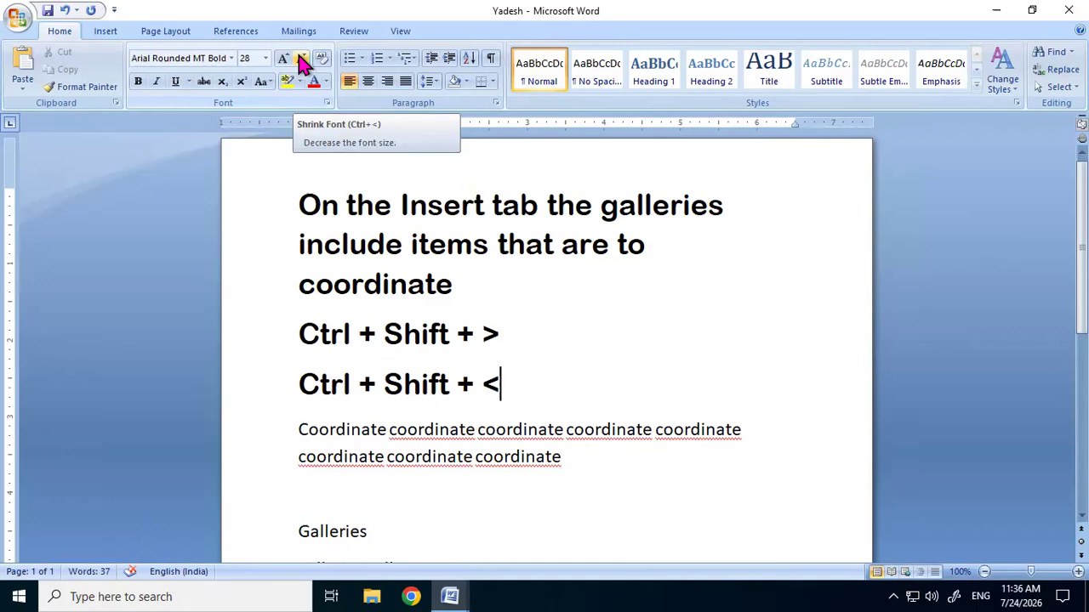
pyautogui.scroll(-2, 627, 343)
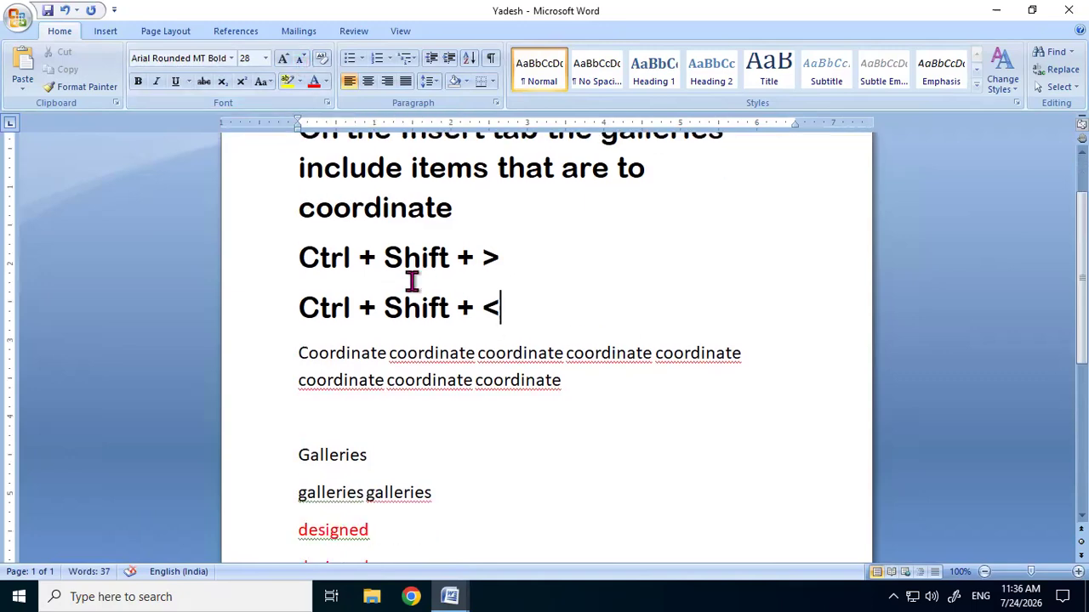
# - Enlarge the first sentence step by step to size 90 with the grow-font shortcut
pyautogui.scroll(2, 411, 281)
pyautogui.moveTo(299, 211); pyautogui.dragTo(463, 286)
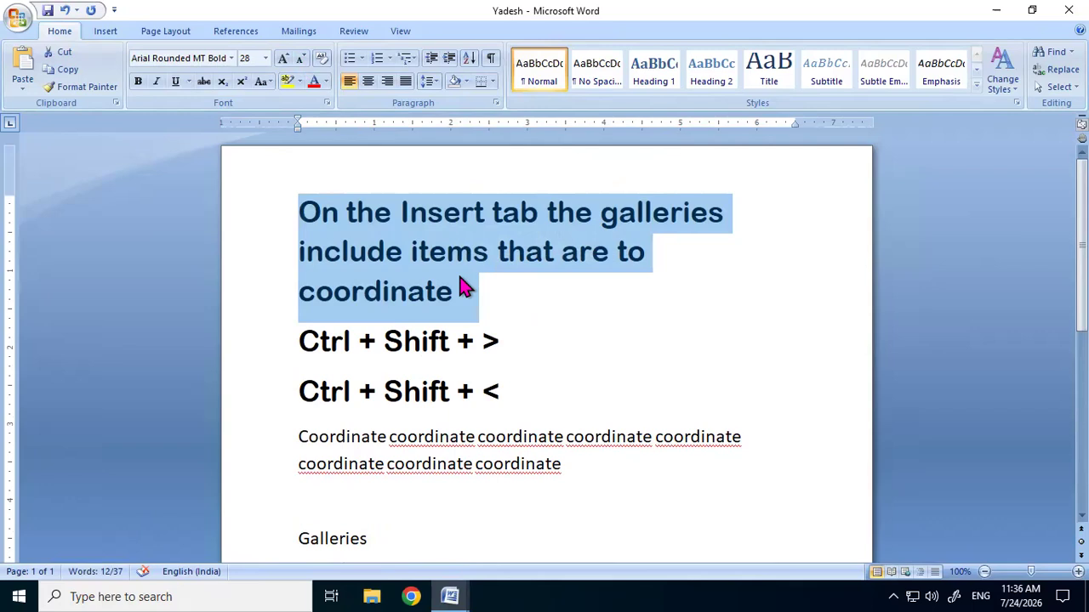
pyautogui.hotkey('ctrl', 'shift', '.')
pyautogui.hotkey('ctrl', 'shift', '.')
pyautogui.hotkey('ctrl', 'shift', '.')
pyautogui.hotkey('ctrl', 'shift', '.')
pyautogui.hotkey('ctrl', 'shift', '.')
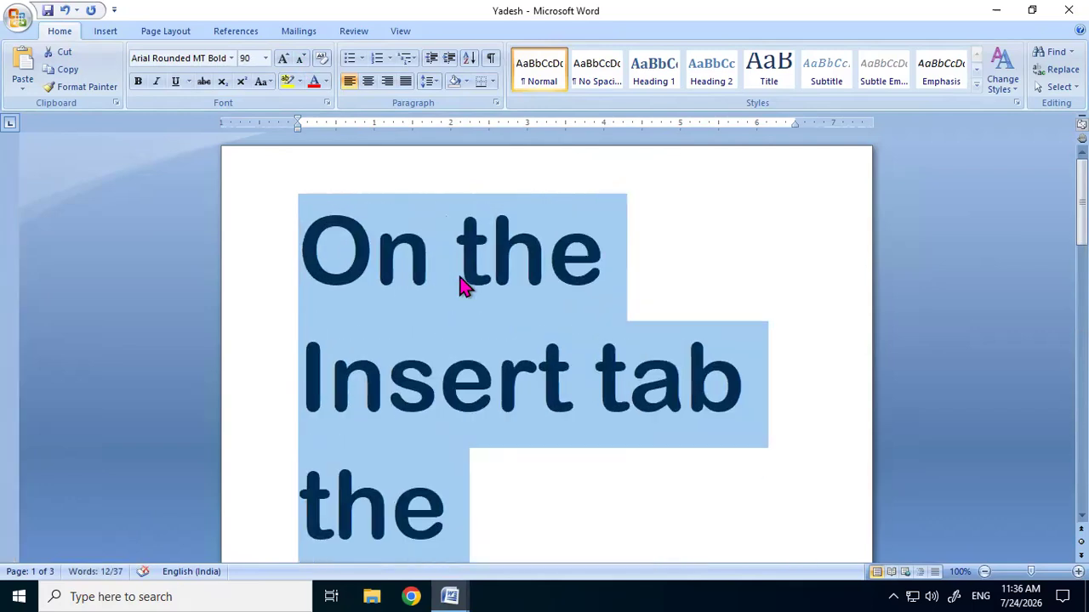
# - Reduce the first sentence step by step to size 22 with the shrink-font shortcut and deselect it
pyautogui.hotkey('ctrl', 'shift', ',')
pyautogui.hotkey('ctrl', 'shift', ',')
pyautogui.hotkey('ctrl', 'shift', ',')
pyautogui.hotkey('ctrl', 'shift', ',')
pyautogui.hotkey('ctrl', 'shift', ',')
pyautogui.hotkey('ctrl', 'shift', ',')
pyautogui.hotkey('ctrl', 'shift', ',')
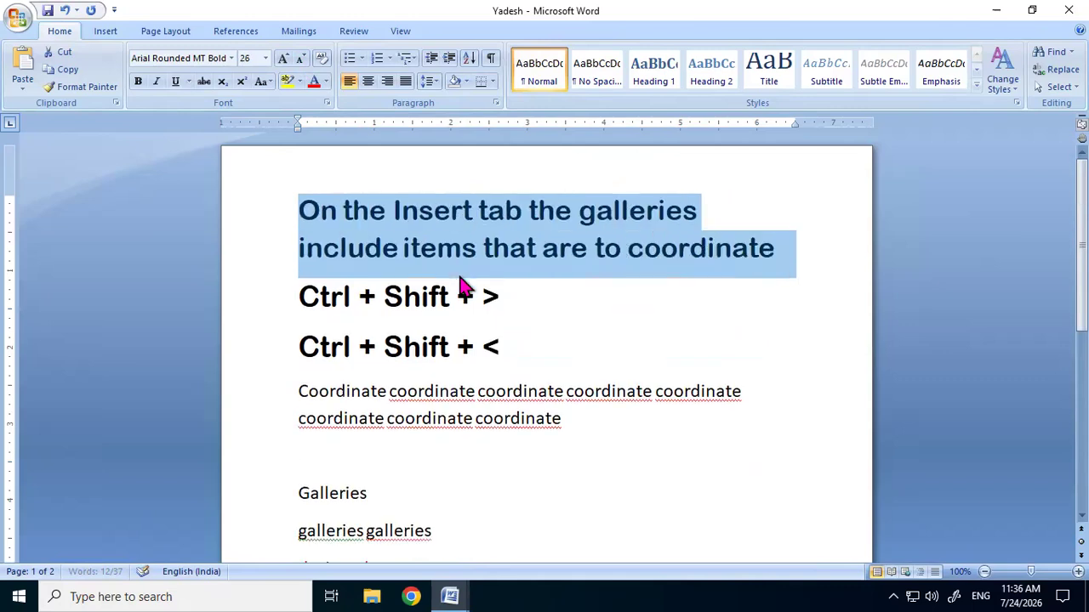
pyautogui.hotkey('ctrl', 'shift', ',')
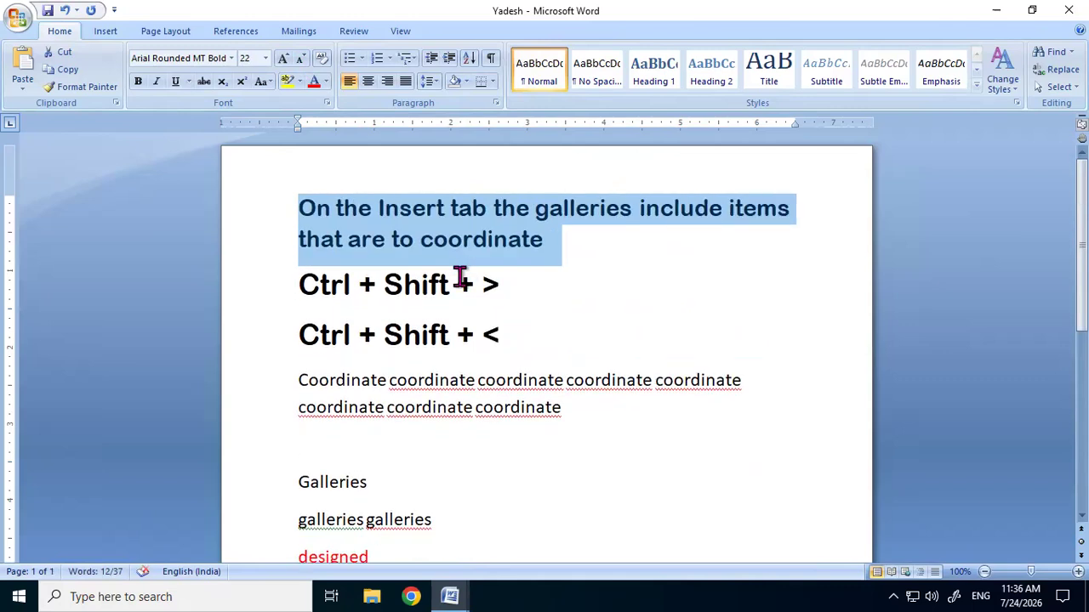
pyautogui.click(583, 275)
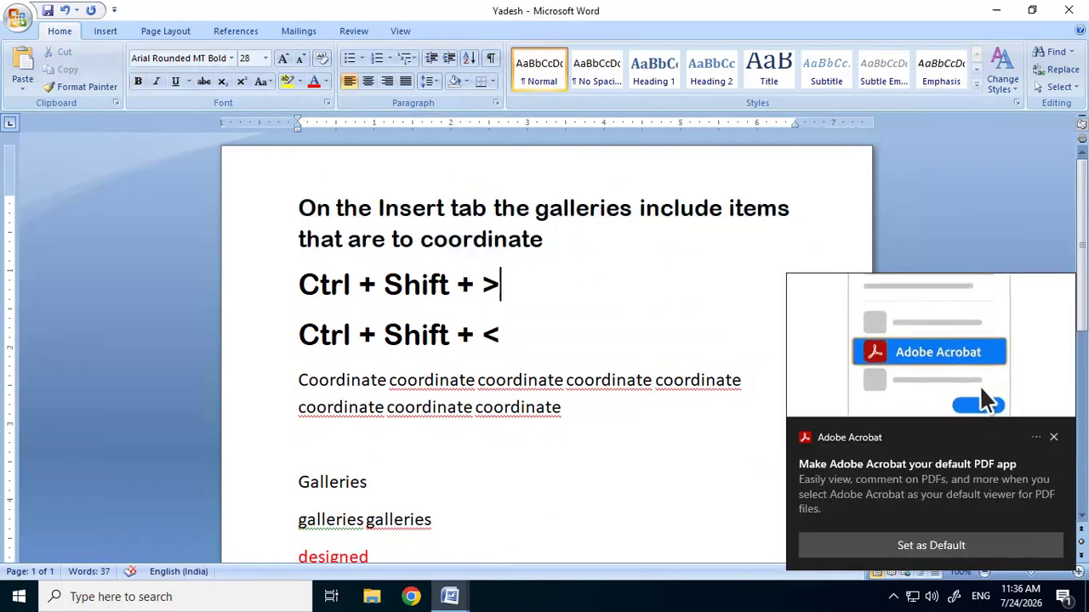
# - Dismiss the Adobe Acrobat notification through its options and return to the "Ctrl + Shift + <" line
pyautogui.click(1036, 437)
pyautogui.click(885, 471)
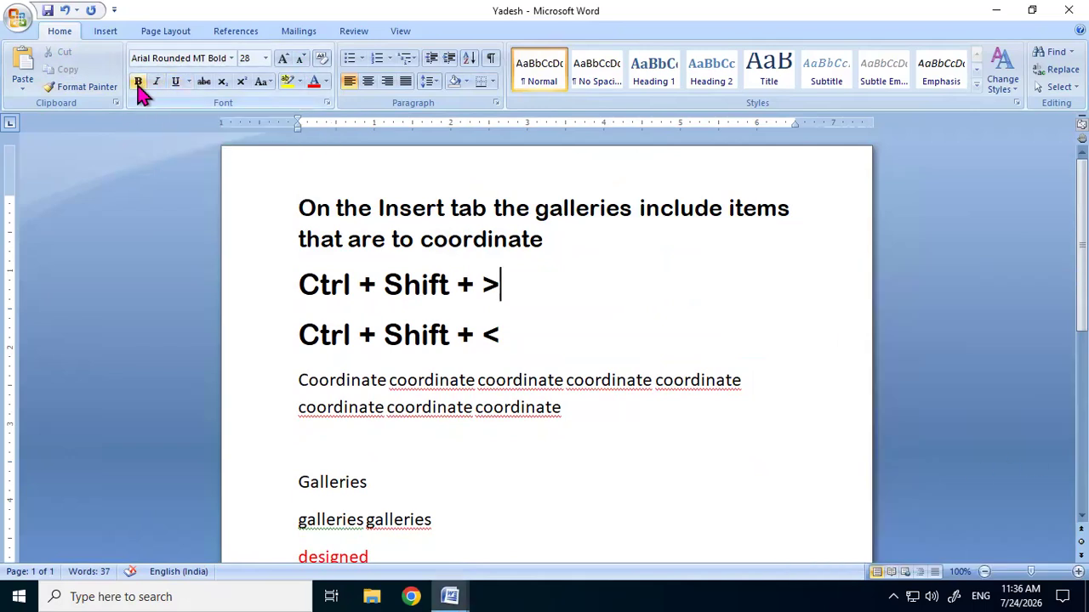
pyautogui.click(643, 341)
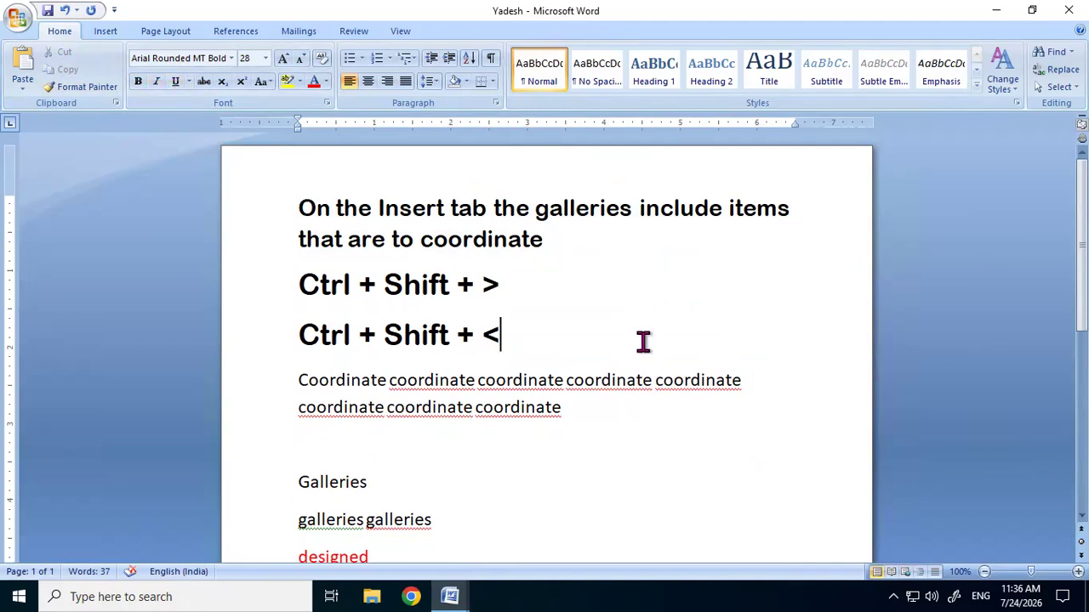
# - Make the third "coordinate" in the paragraph below the shortcut lines bold
pyautogui.scroll(-2, 643, 341)
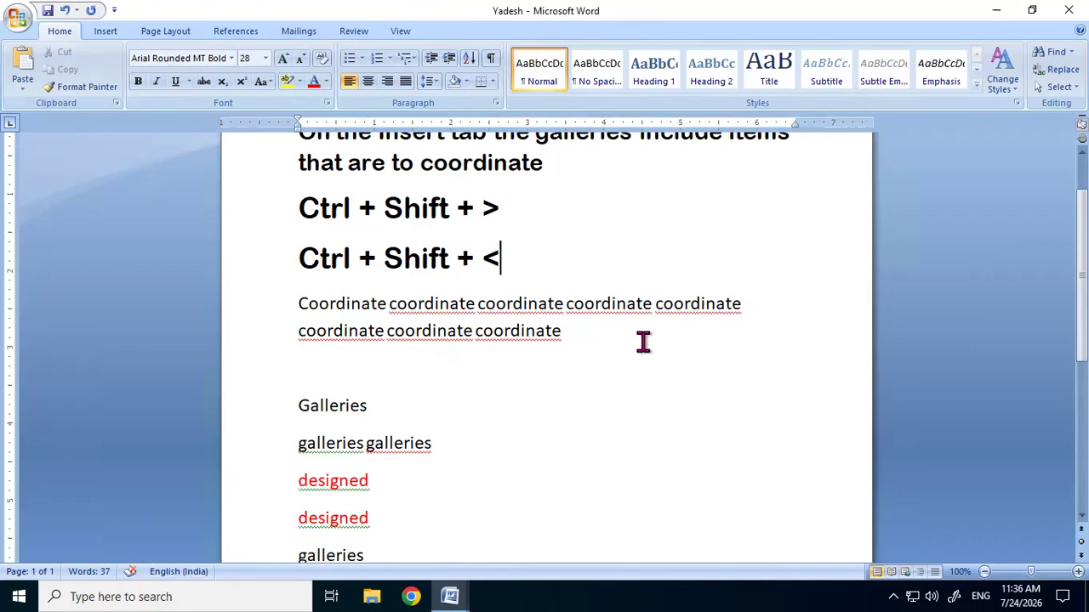
pyautogui.moveTo(479, 306); pyautogui.dragTo(563, 306)
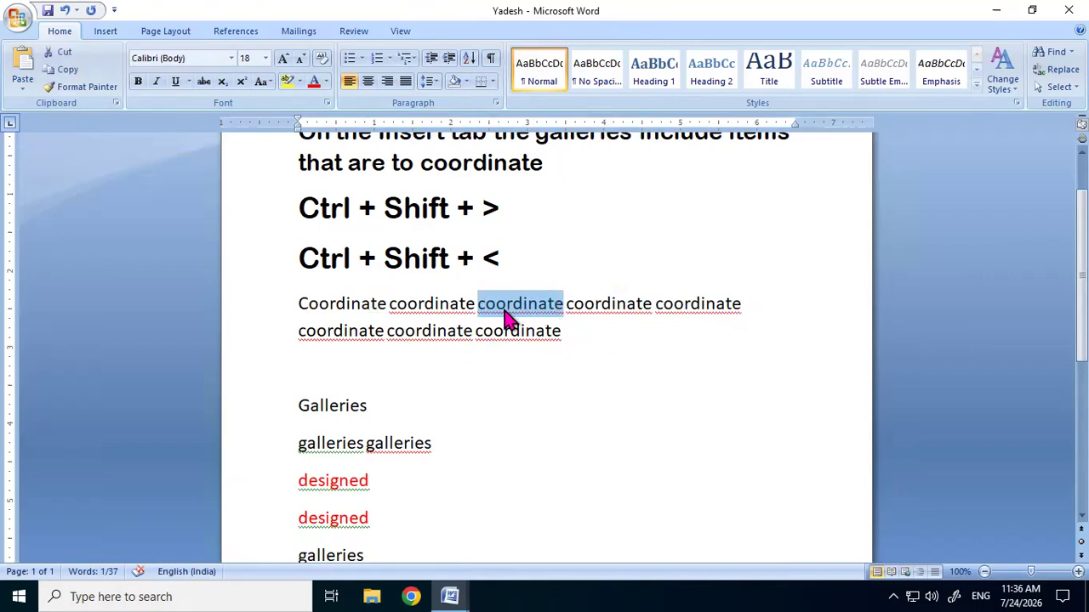
pyautogui.click(137, 83)
pyautogui.click(620, 359)
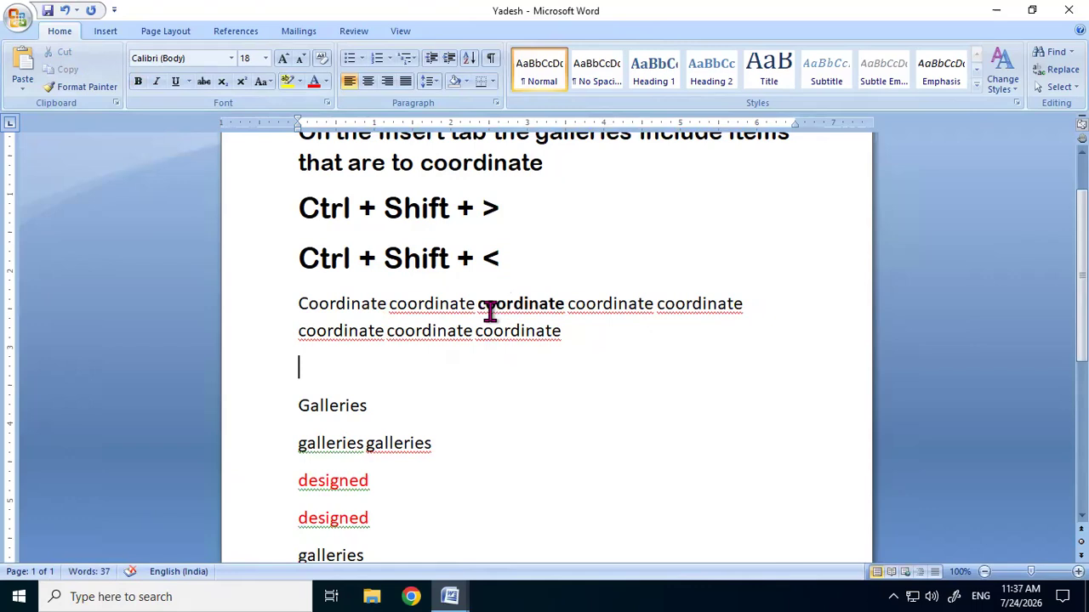
# - Make the bold word "coordinate" italic and give it a thick underline
pyautogui.moveTo(477, 303); pyautogui.dragTo(565, 304)
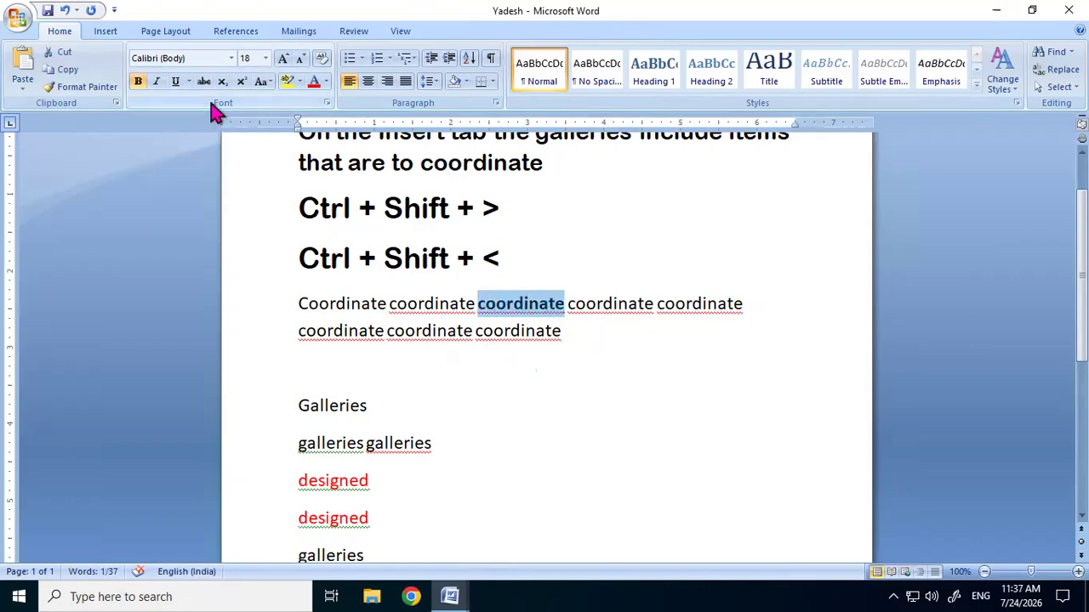
pyautogui.click(156, 82)
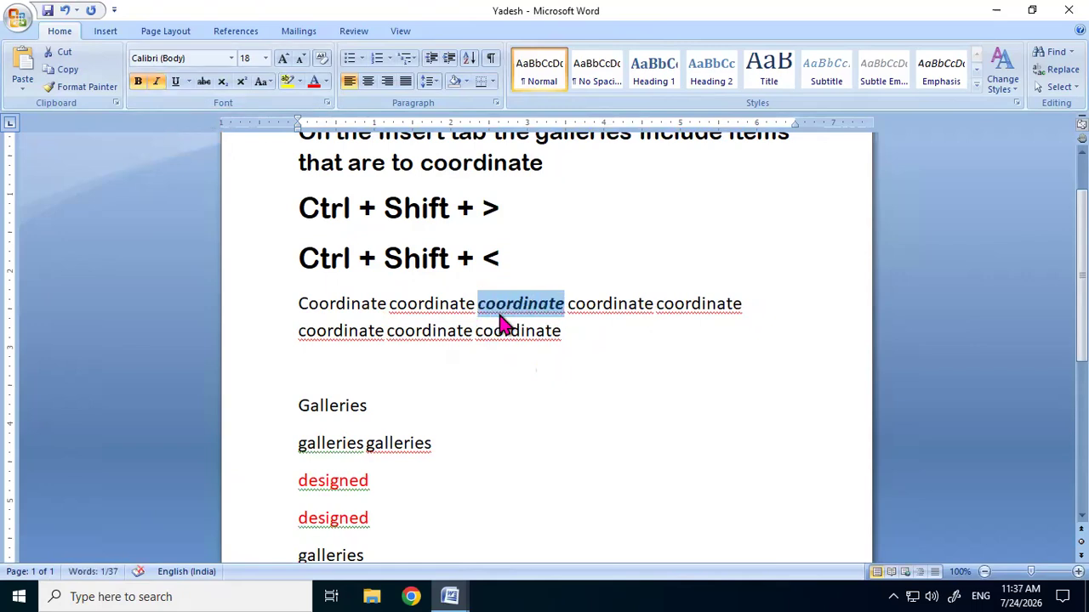
pyautogui.click(170, 85)
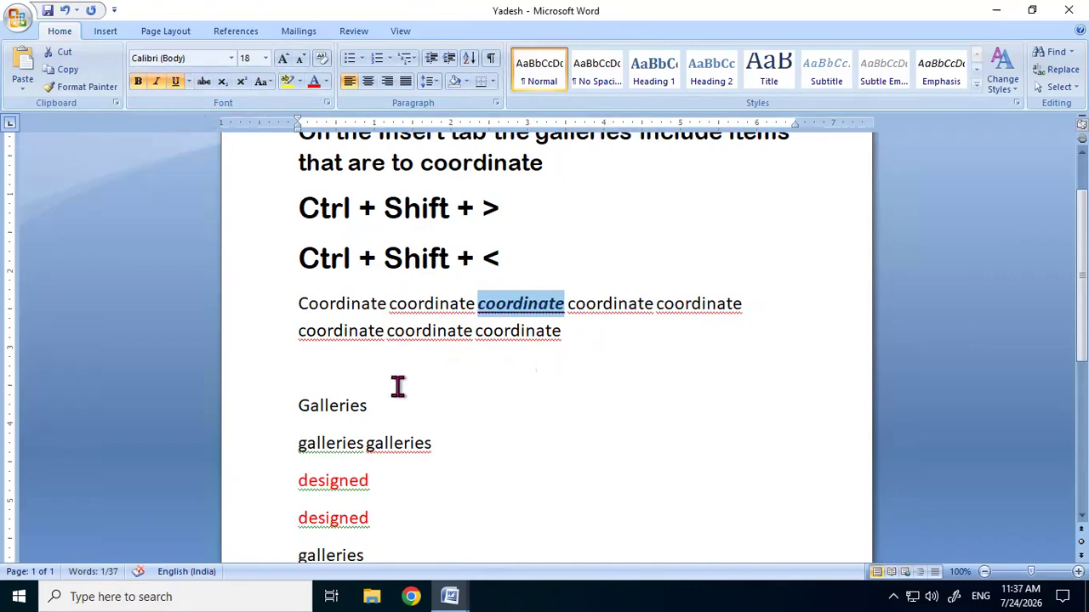
pyautogui.click(190, 83)
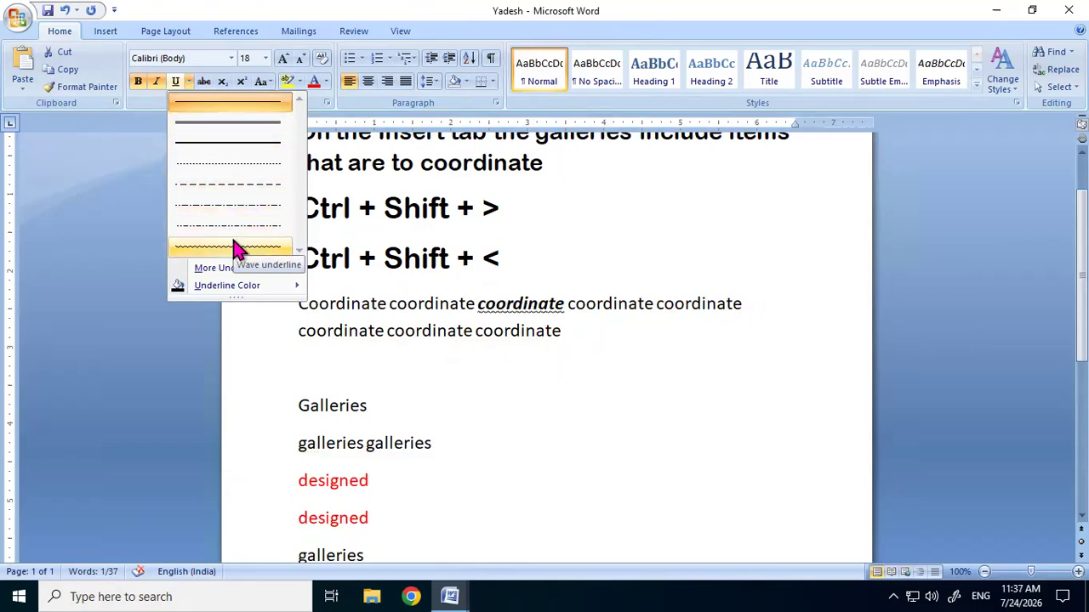
pyautogui.click(204, 146)
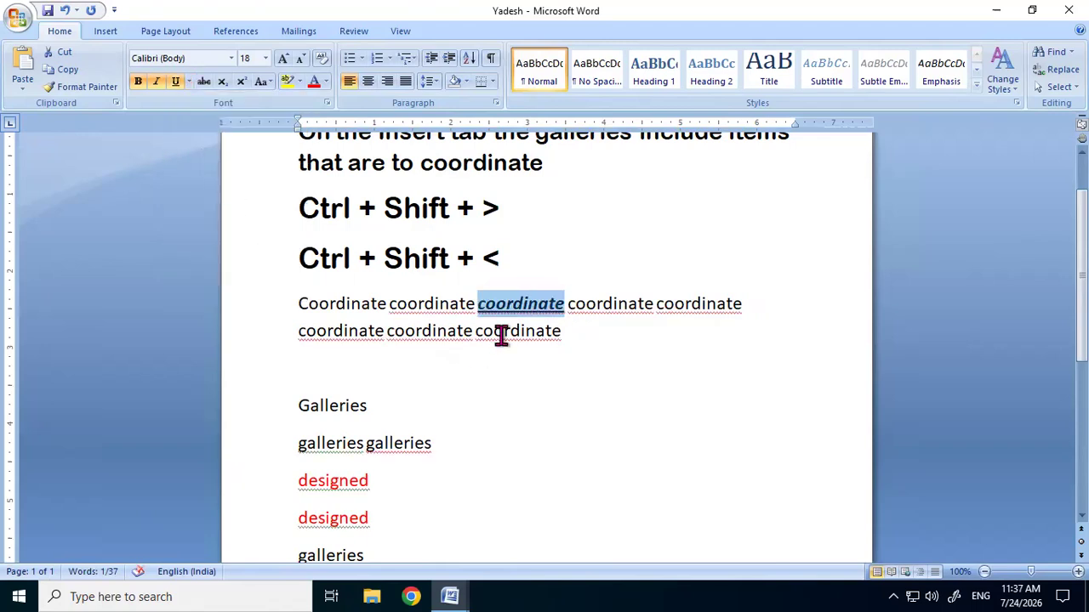
# - Switch bold off and back on twice for the selected "coordinate", once with the Bold command and once with its shortcut
pyautogui.click(141, 86)
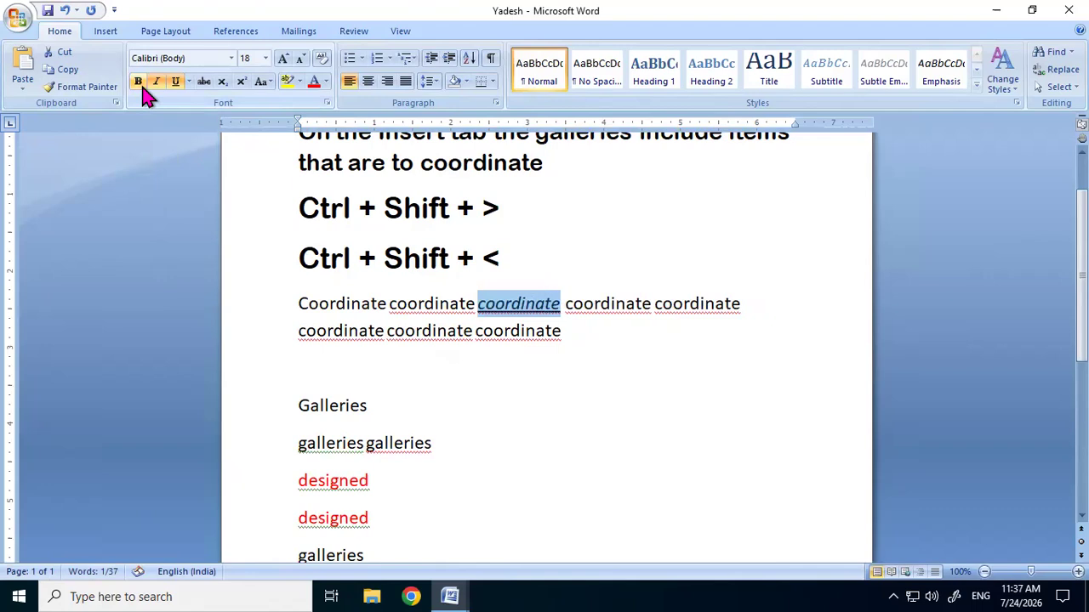
pyautogui.click(138, 82)
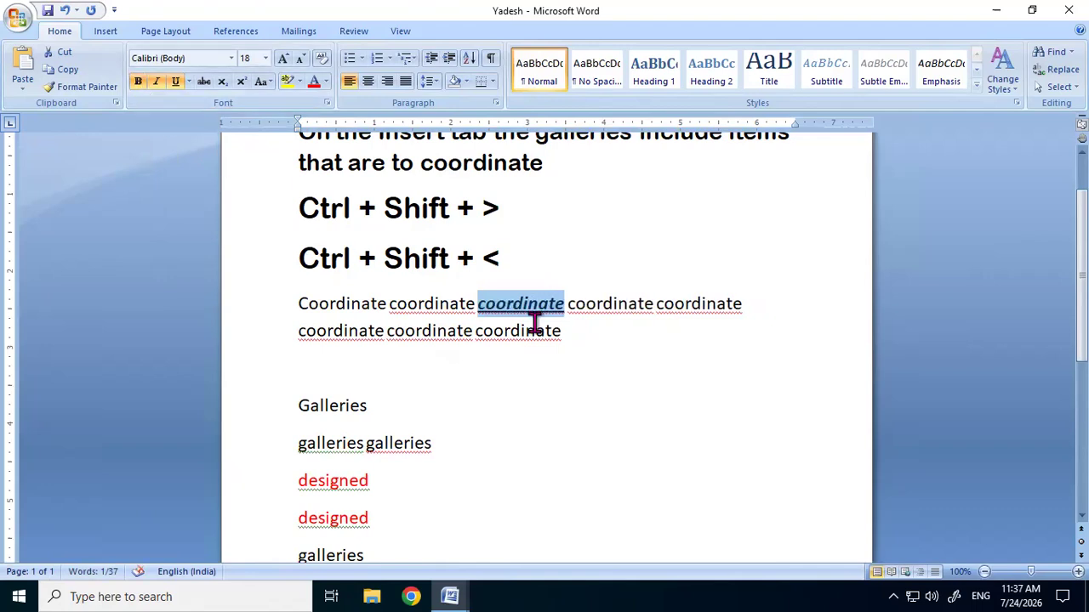
pyautogui.hotkey('ctrl', 'b')
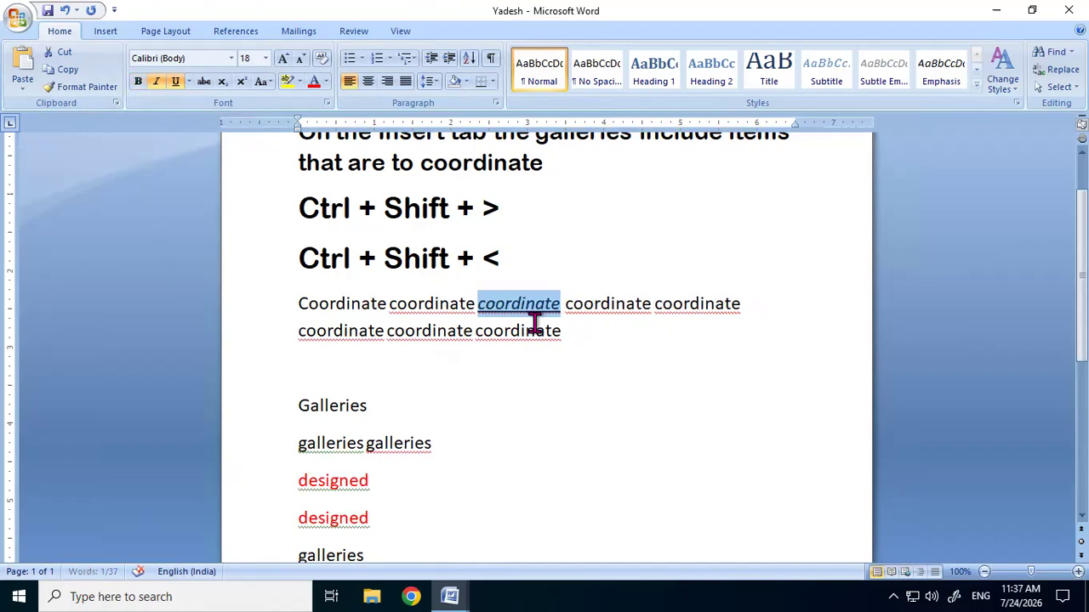
pyautogui.hotkey('ctrl', 'b')
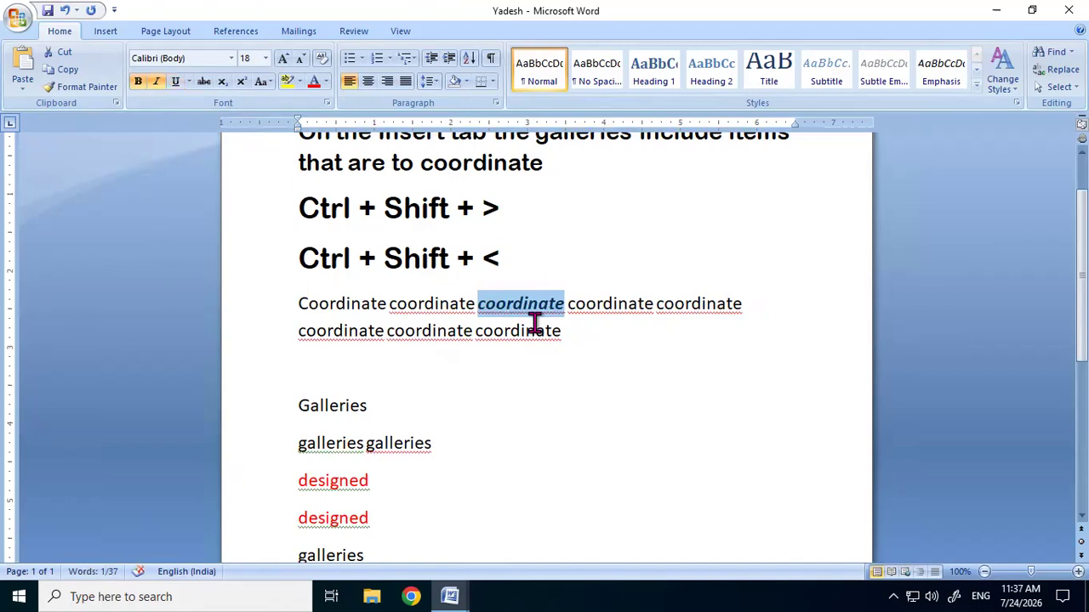
# - Toggle underline and italic off and back on for the selected "coordinate" and deselect the word
pyautogui.hotkey('ctrl', 'u')
pyautogui.hotkey('ctrl', 'i')
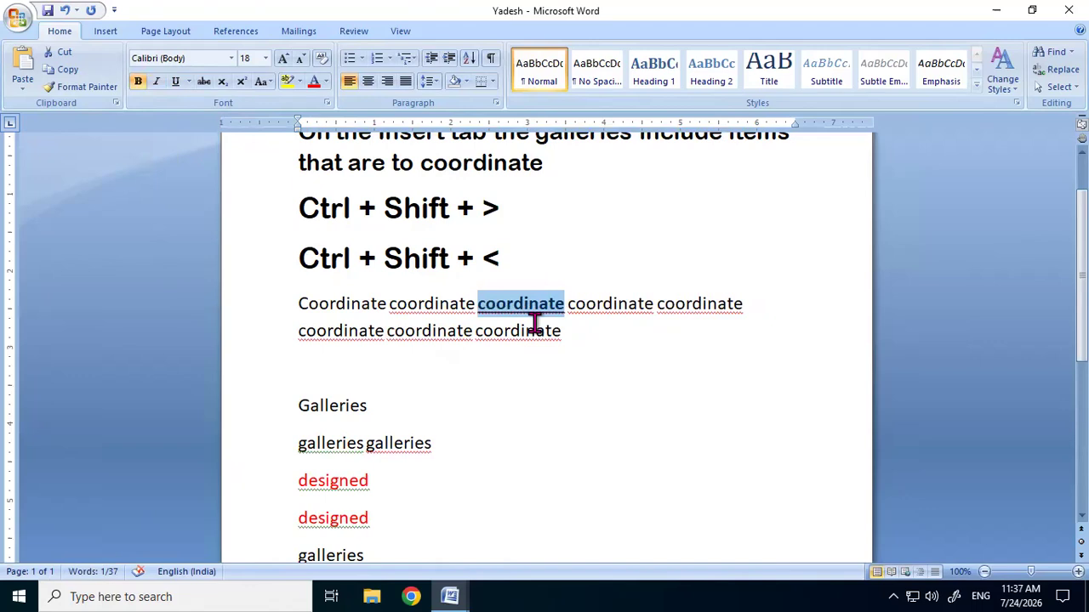
pyautogui.hotkey('ctrl', 'i')
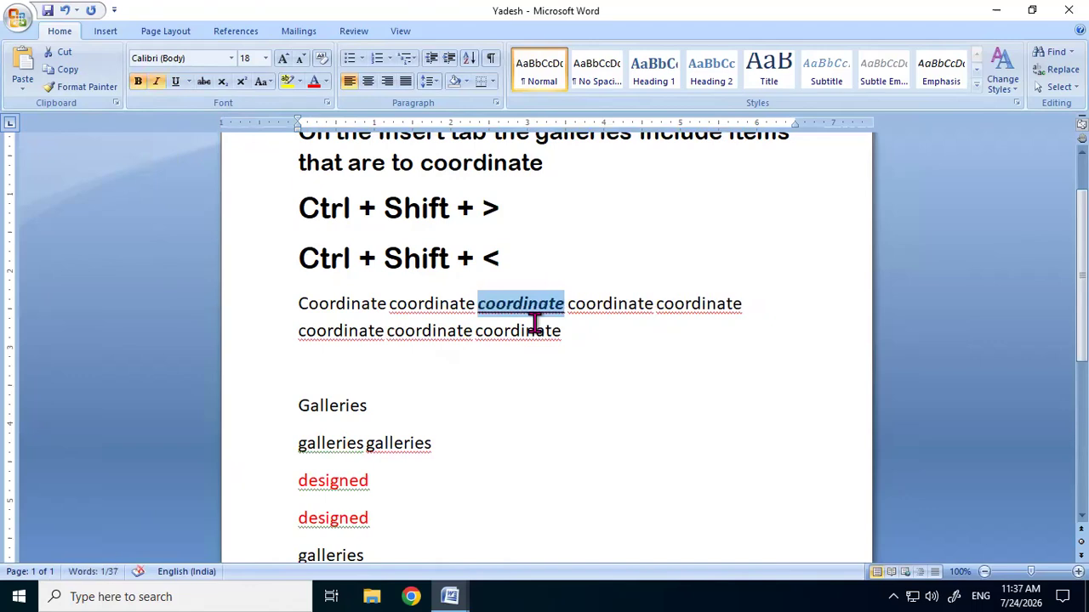
pyautogui.click(553, 259)
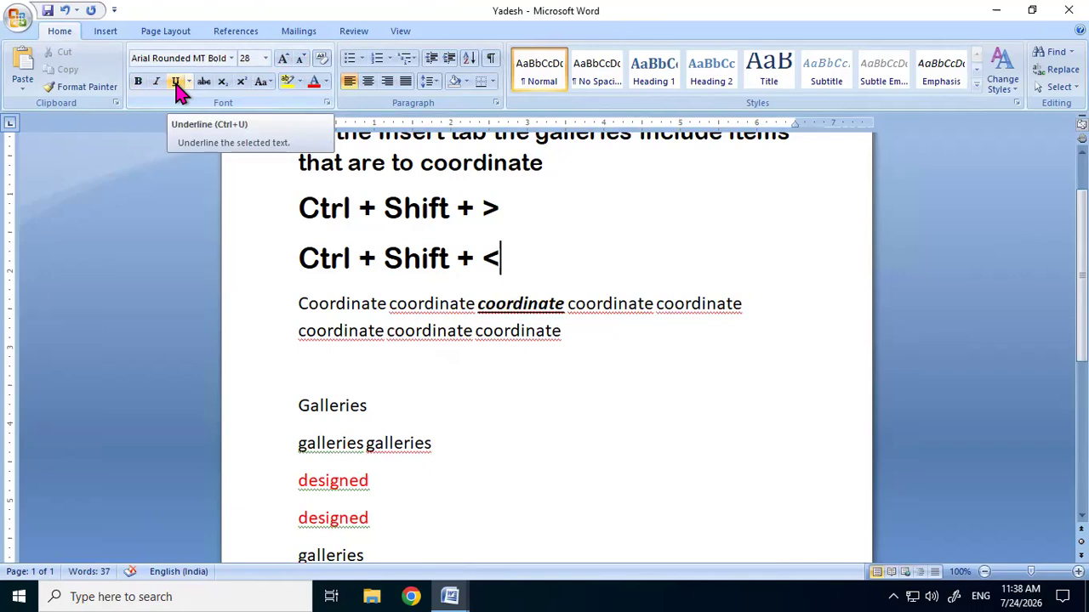
pyautogui.scroll(-4, 621, 292)
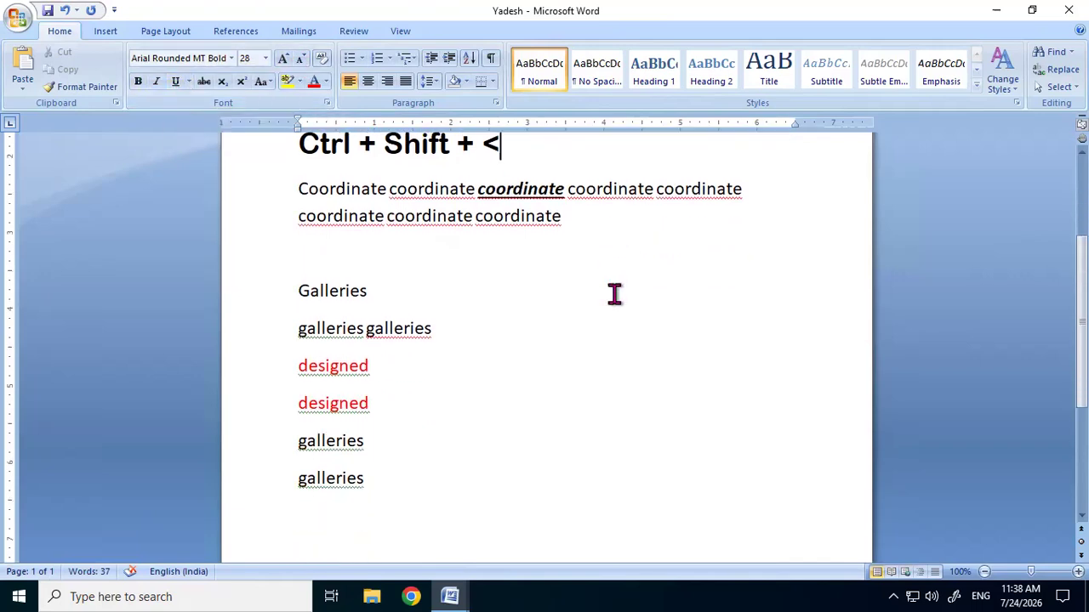
pyautogui.scroll(-2, 610, 308)
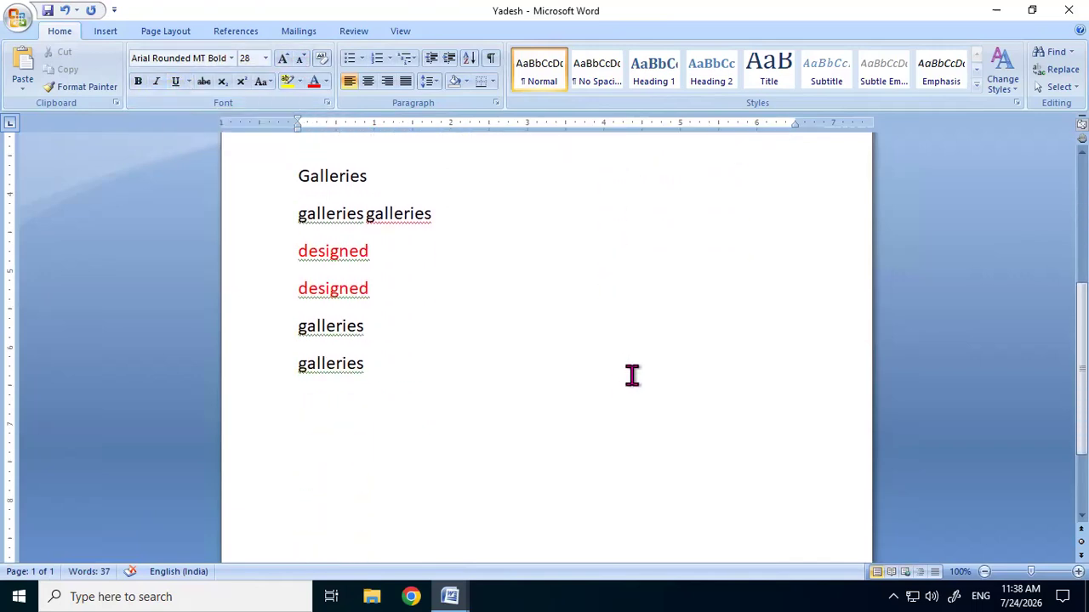